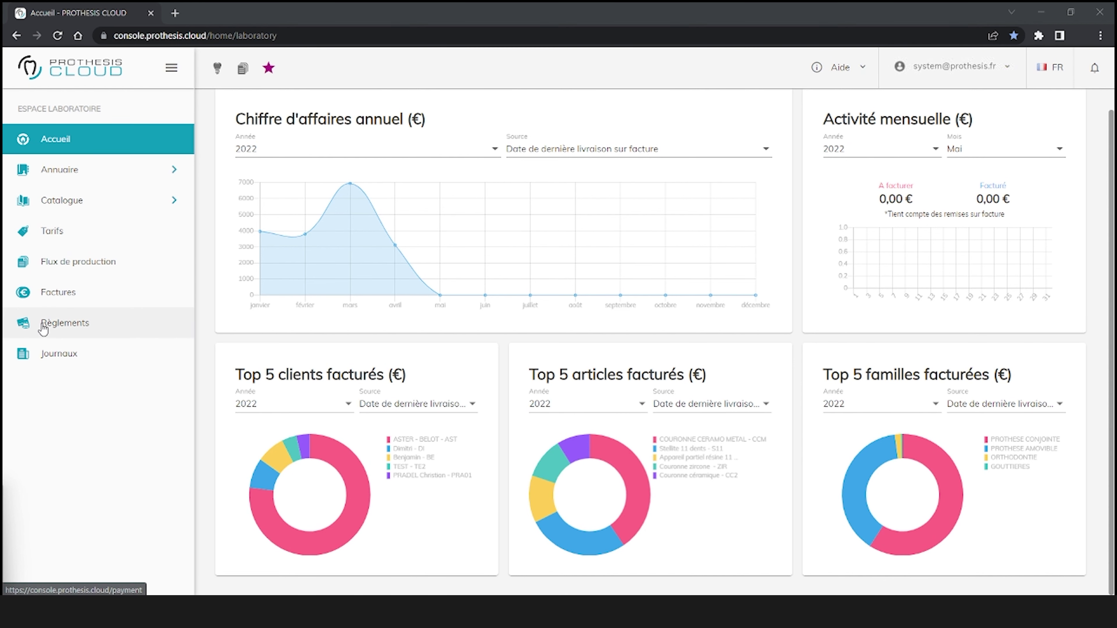
# Step: Export the invoice list "Publipostage des relances" to Excel from Factures and download the resulting file
pyautogui.click(47, 304)
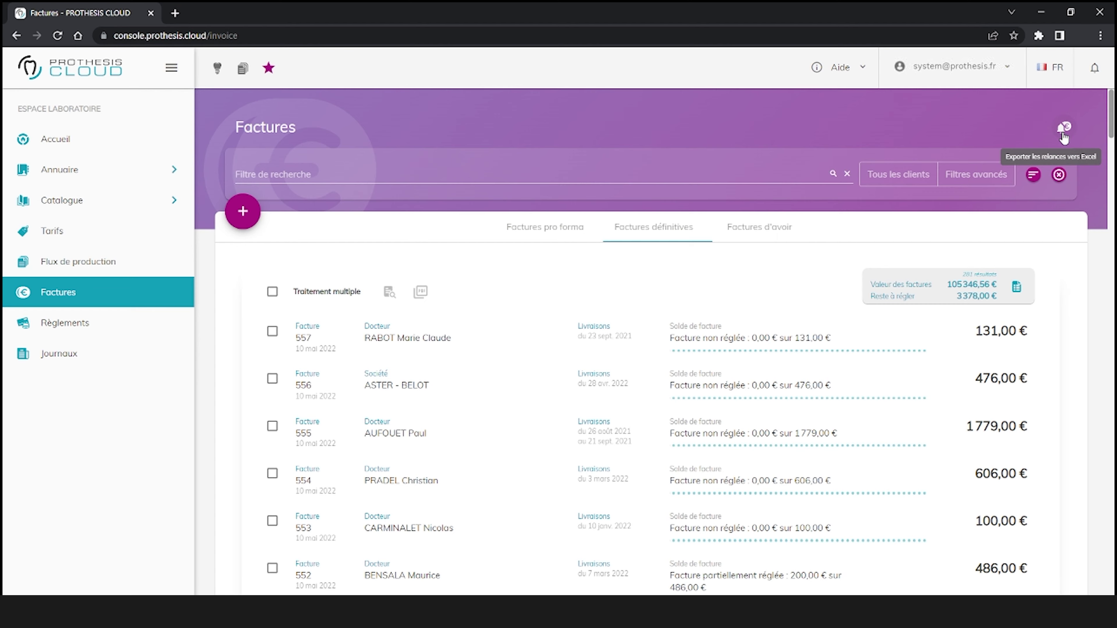
pyautogui.click(1062, 129)
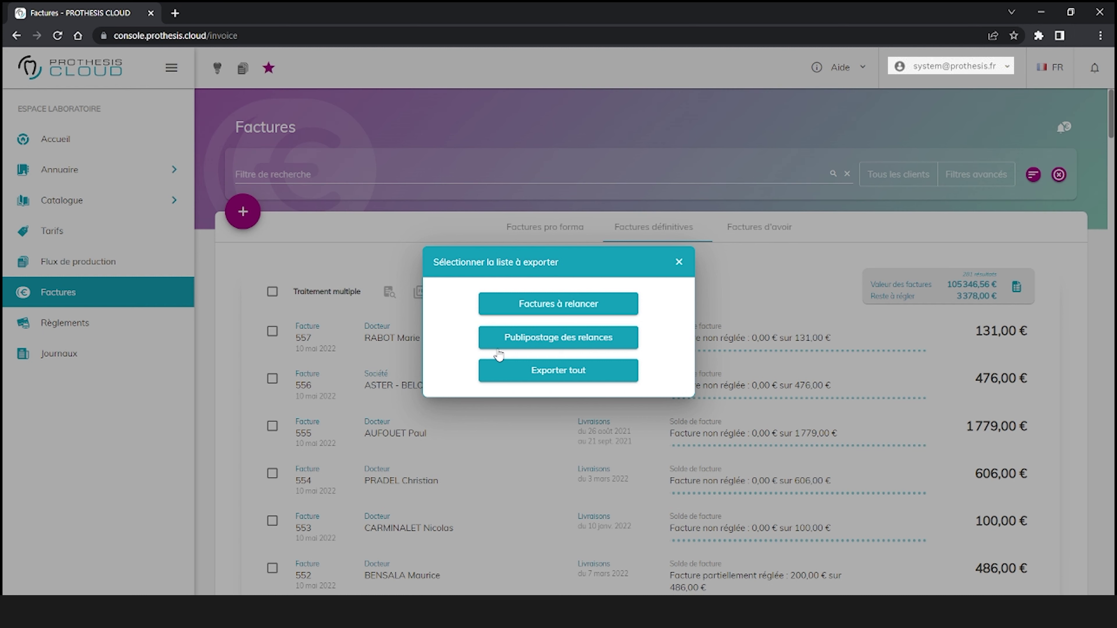
pyautogui.click(513, 344)
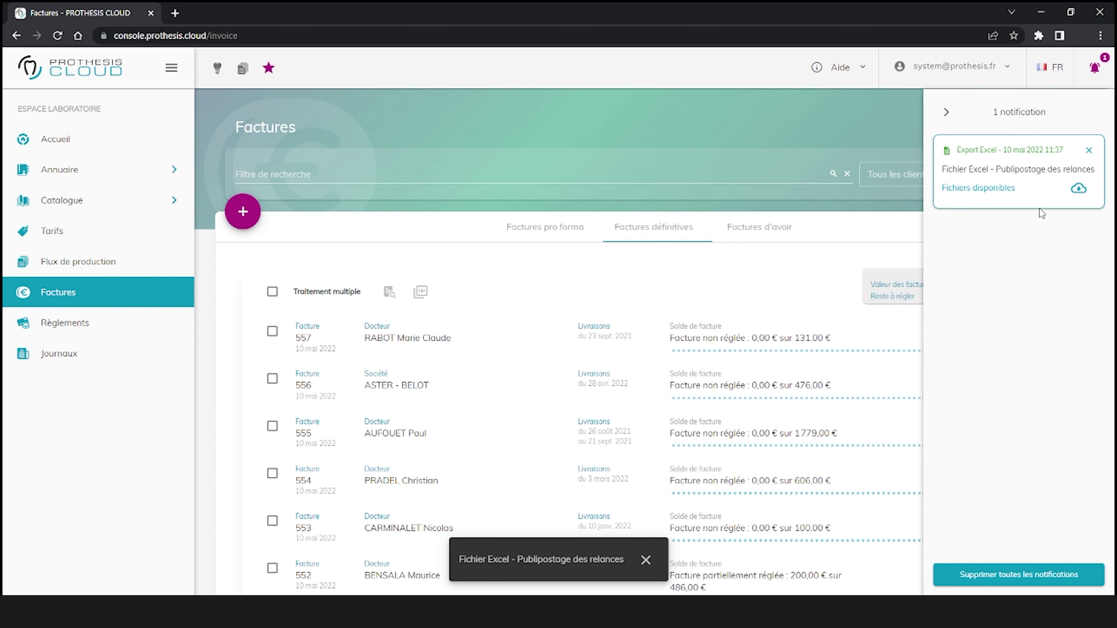
pyautogui.click(1078, 189)
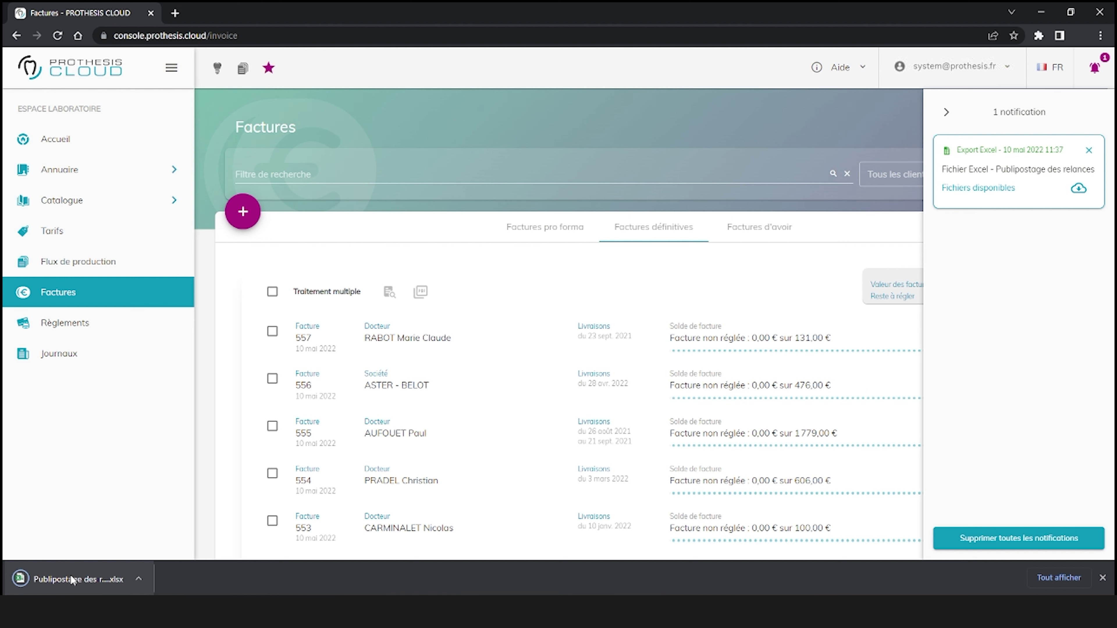
# Step: Open the downloaded Publipostage des relances.xlsx for editing and autofit the width of all its columns
pyautogui.click(44, 580)
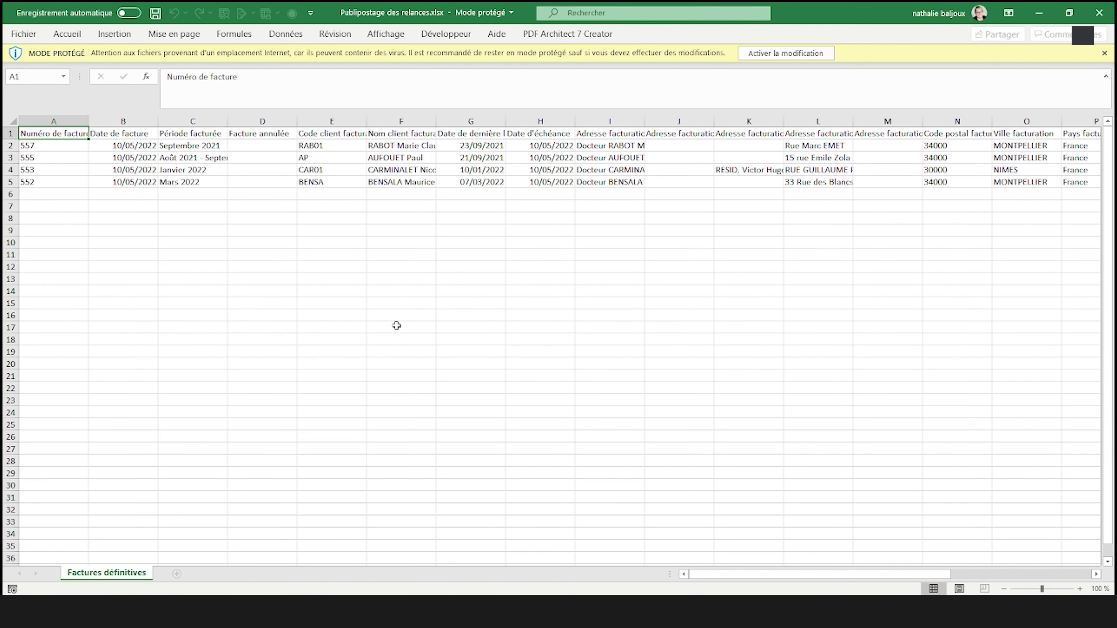
pyautogui.click(803, 54)
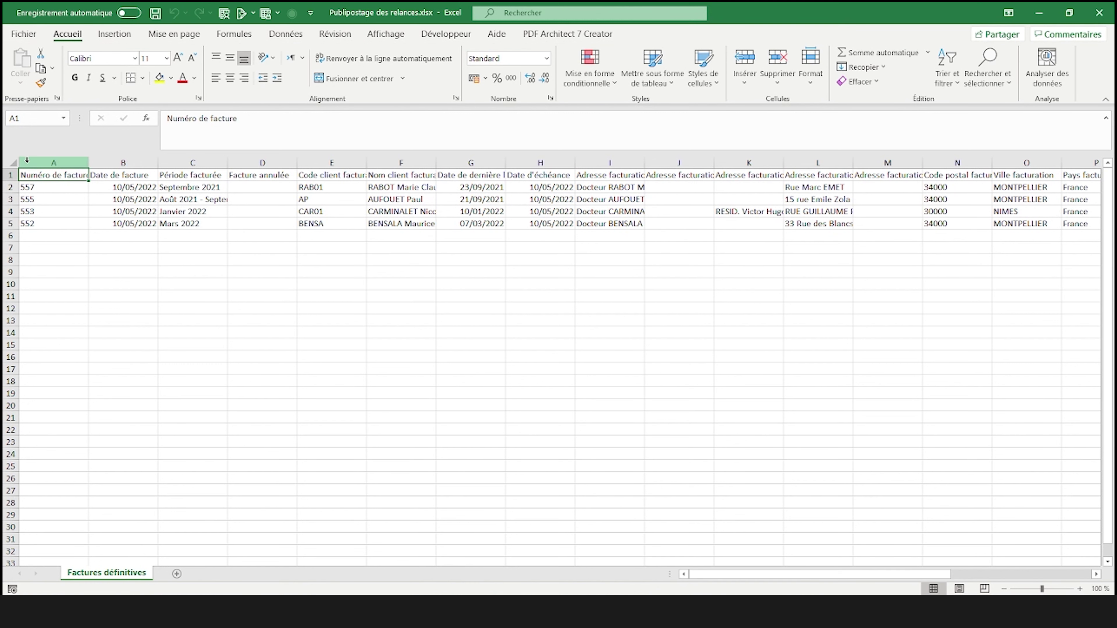
pyautogui.click(16, 164)
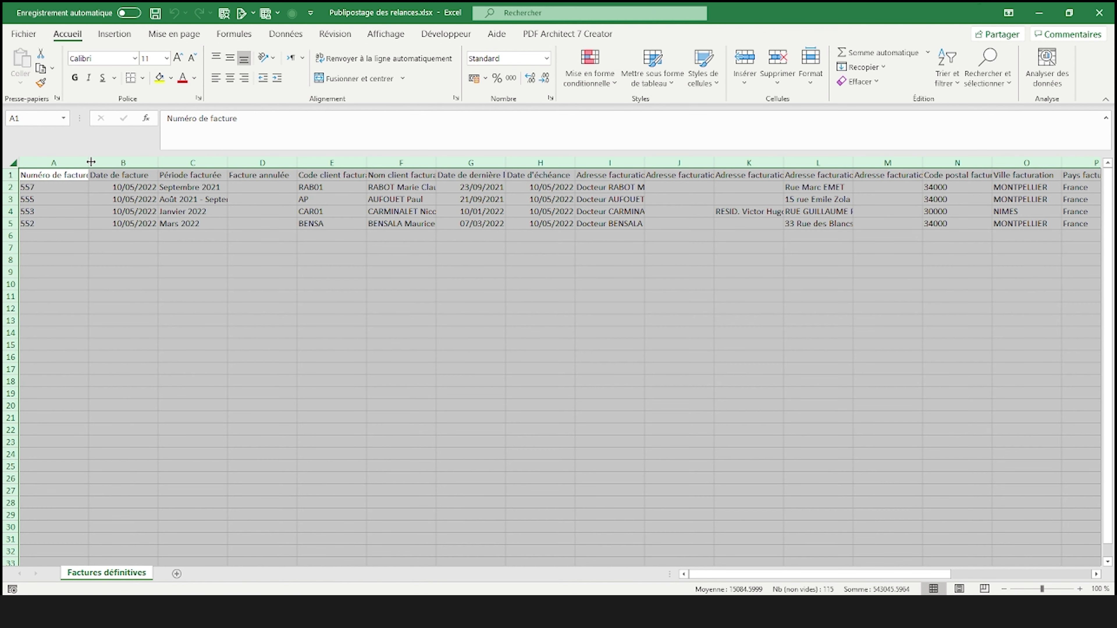
pyautogui.doubleClick(88, 163)
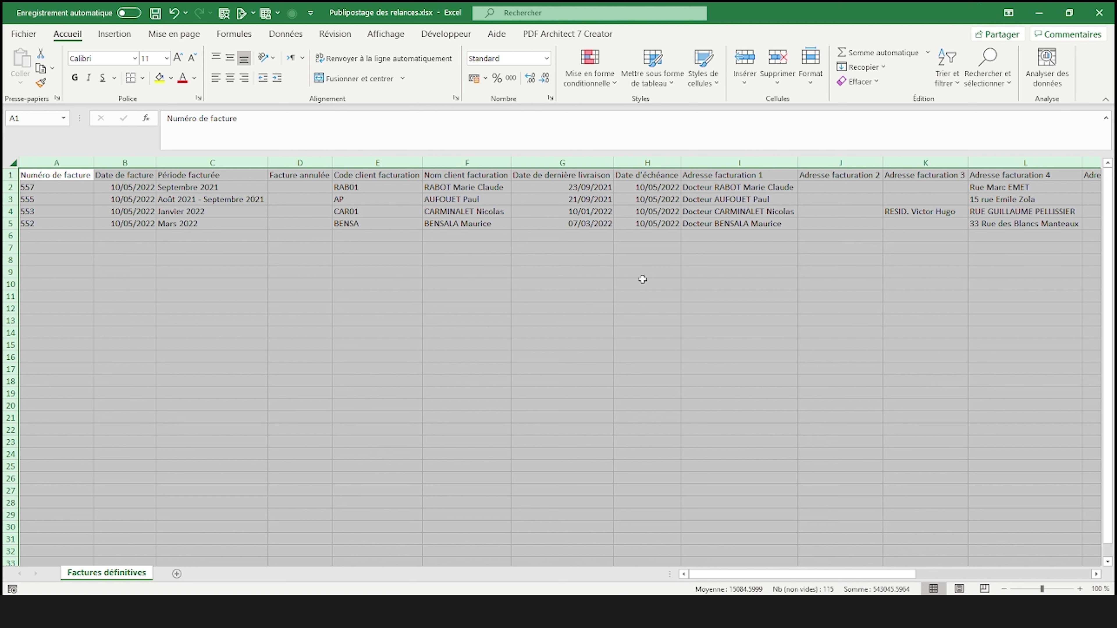
pyautogui.click(590, 285)
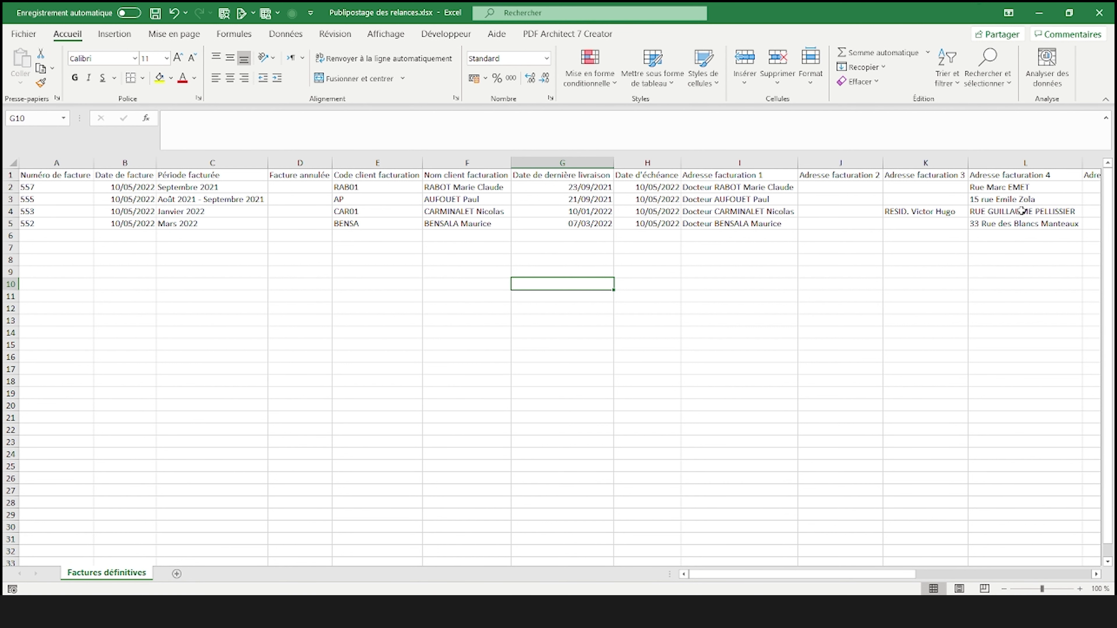
# Step: Examine the exported columns from the billing addresses across to the invoice amounts and Reste à régler
pyautogui.click(1024, 198)
pyautogui.press('Right')
pyautogui.press('Right')
pyautogui.press('Right')
pyautogui.press('Right')
pyautogui.press('Right')
pyautogui.press('Right')
pyautogui.press('Right')
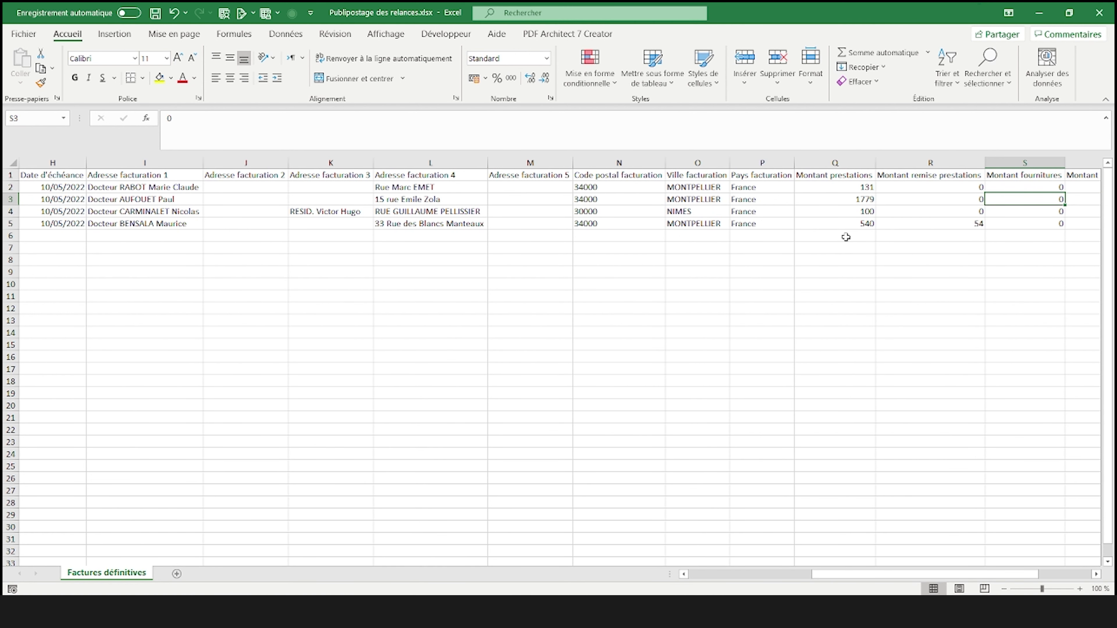
pyautogui.press('Right')
pyautogui.press('Right')
pyautogui.press('Right')
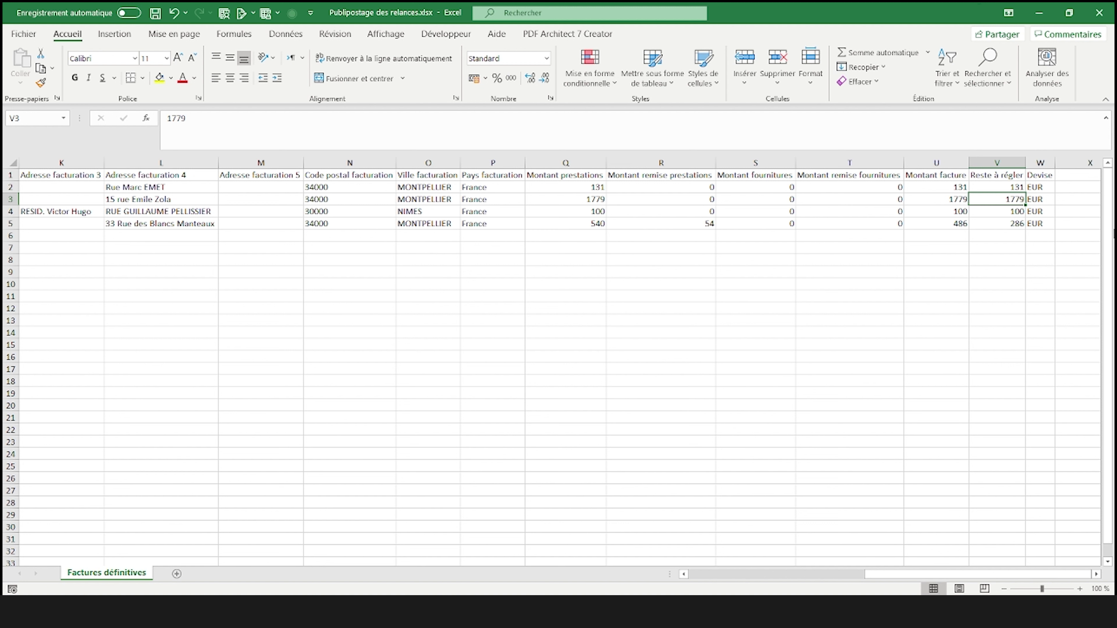
# Step: Close the workbook with its changes saved and open Relance1.docx from the Téléchargements folder in Word
pyautogui.click(1097, 13)
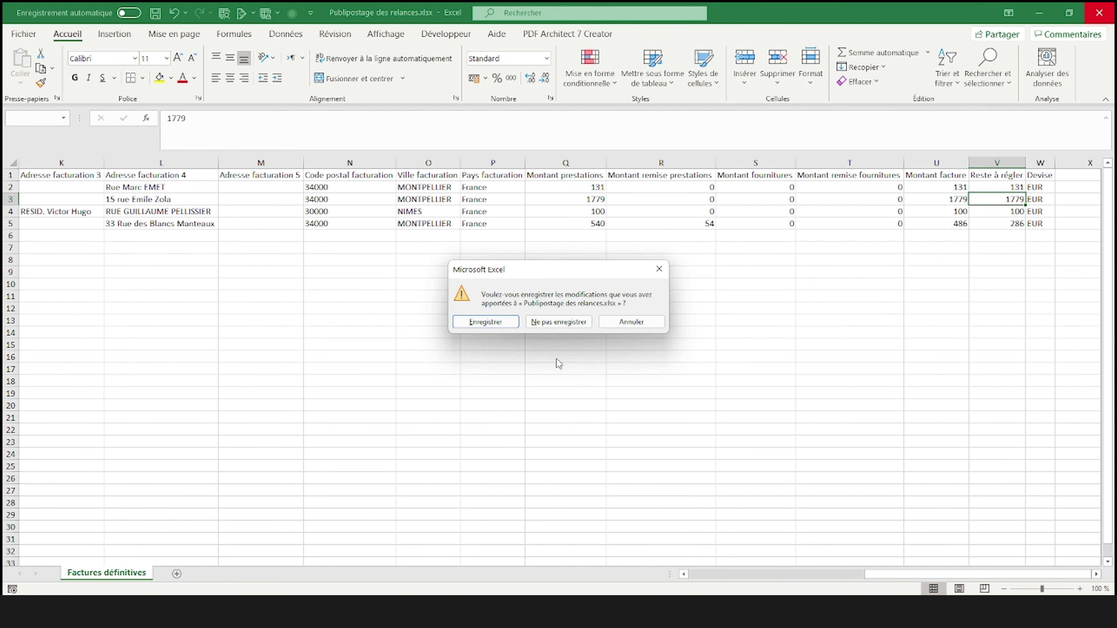
pyautogui.click(485, 322)
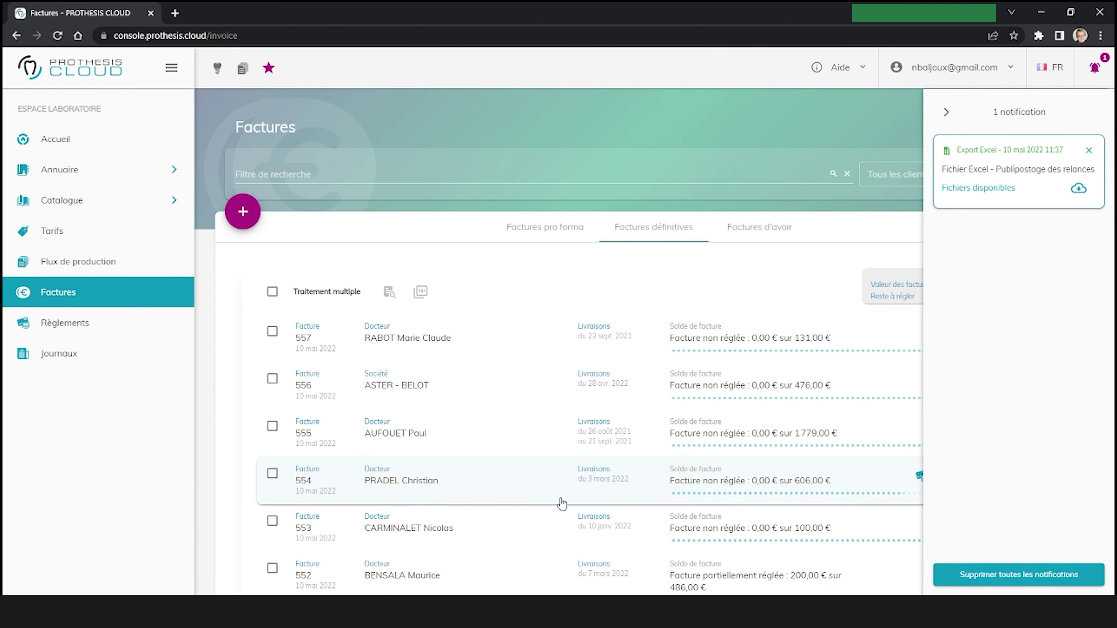
pyautogui.click(628, 541)
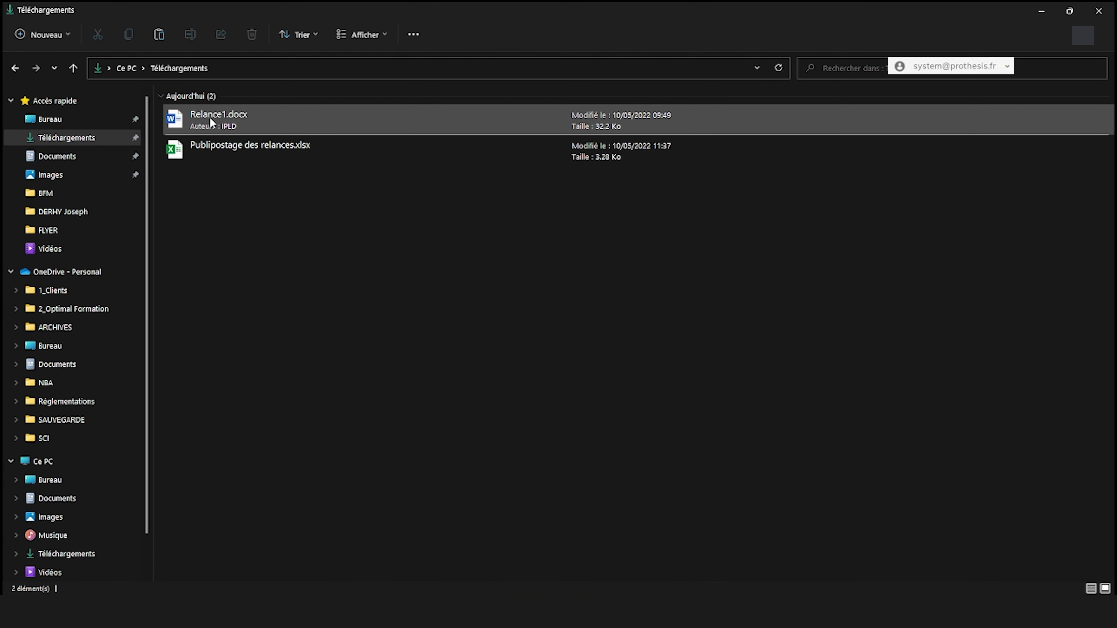
pyautogui.click(212, 127)
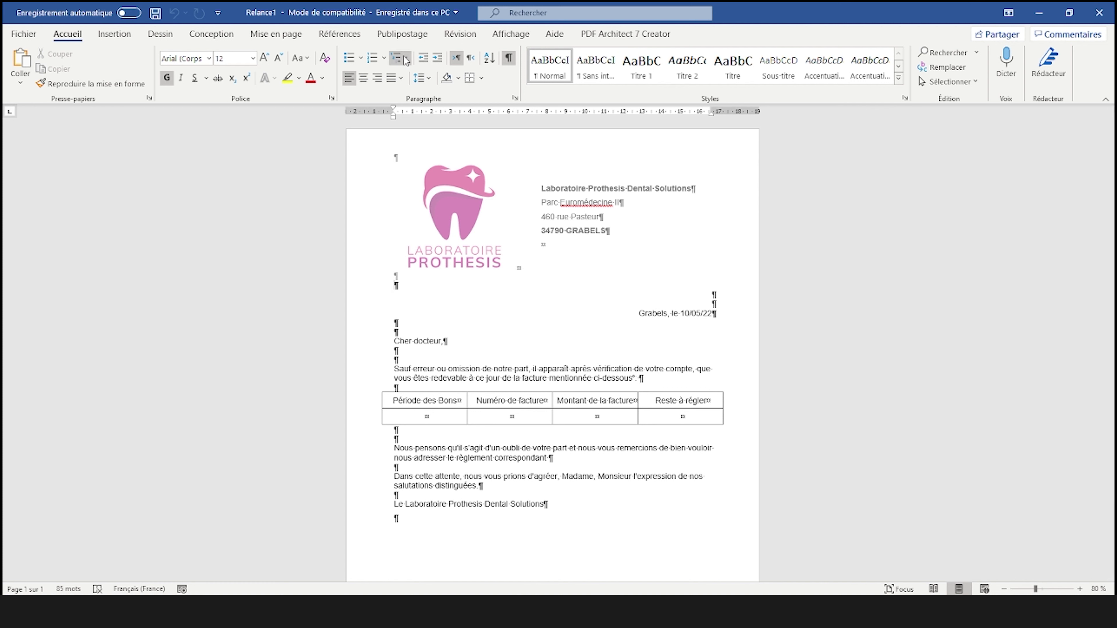
# Step: Start the step-by-step mail merge wizard for Lettres, using the current document as the base document
pyautogui.click(400, 39)
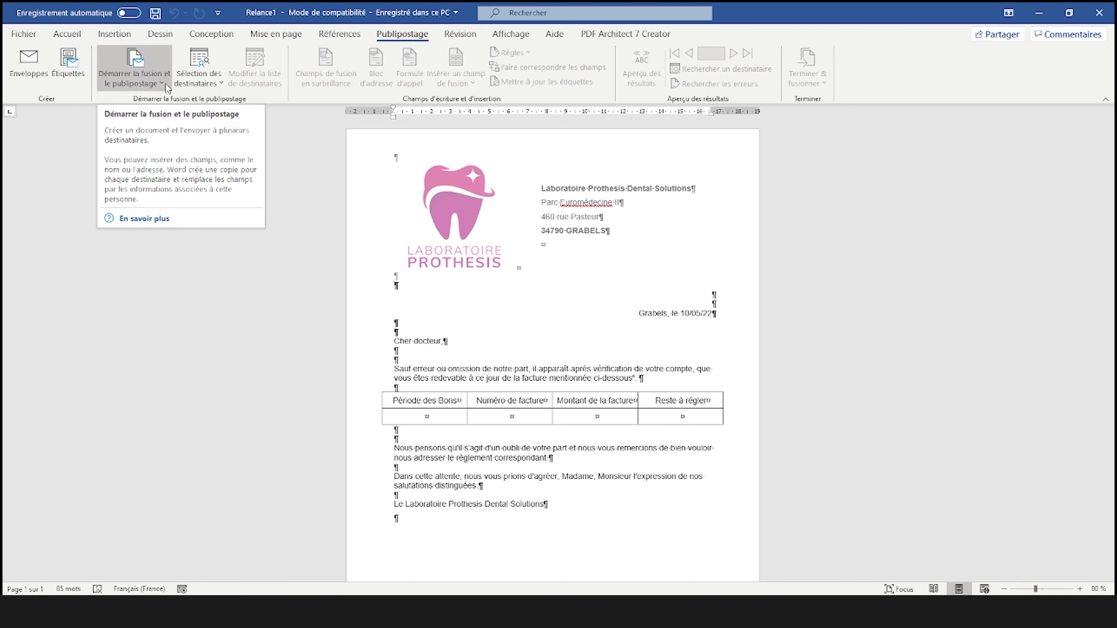
pyautogui.click(143, 81)
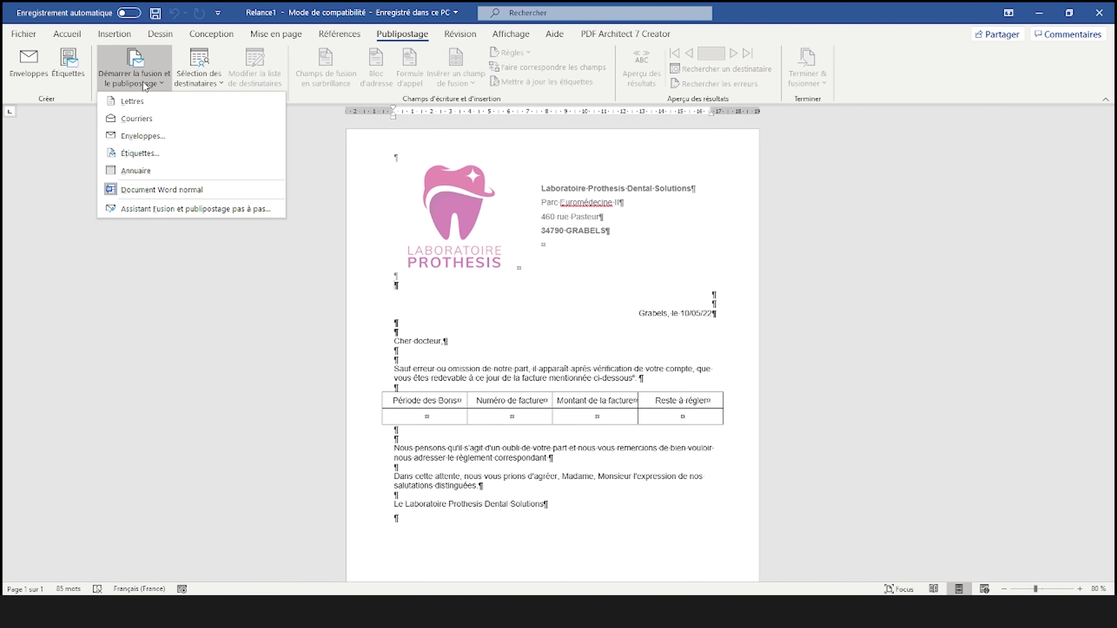
pyautogui.click(136, 209)
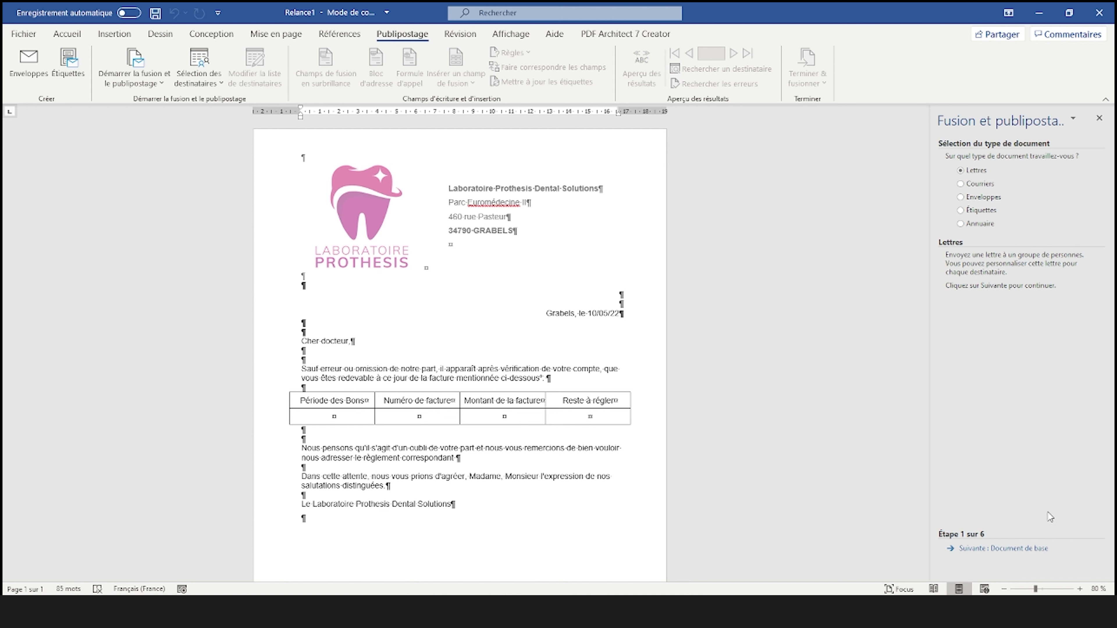
pyautogui.click(975, 550)
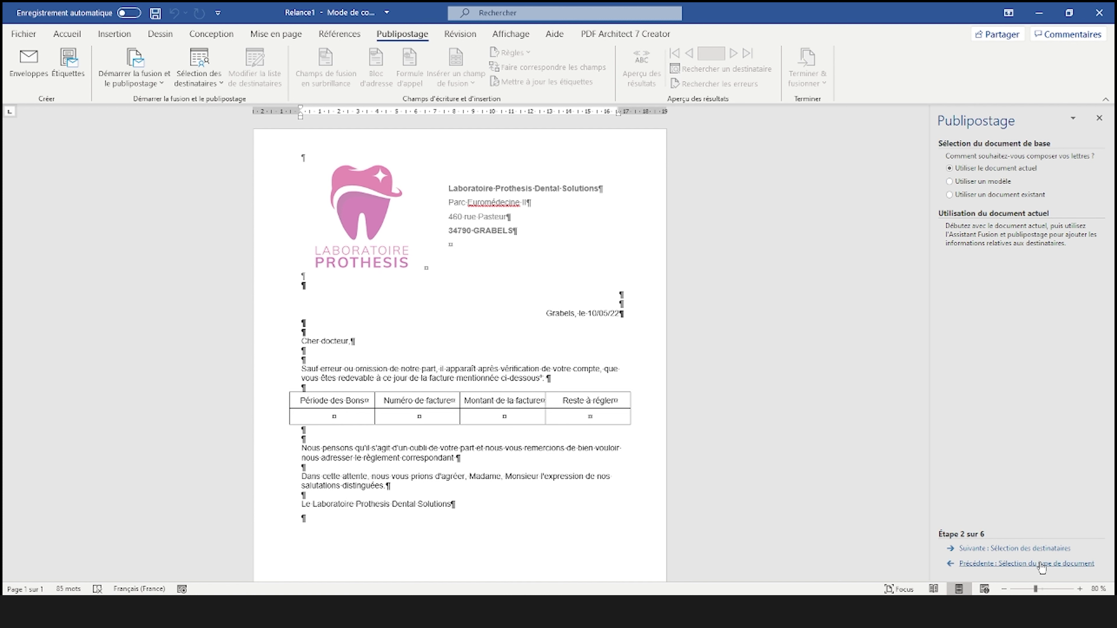
pyautogui.click(1014, 548)
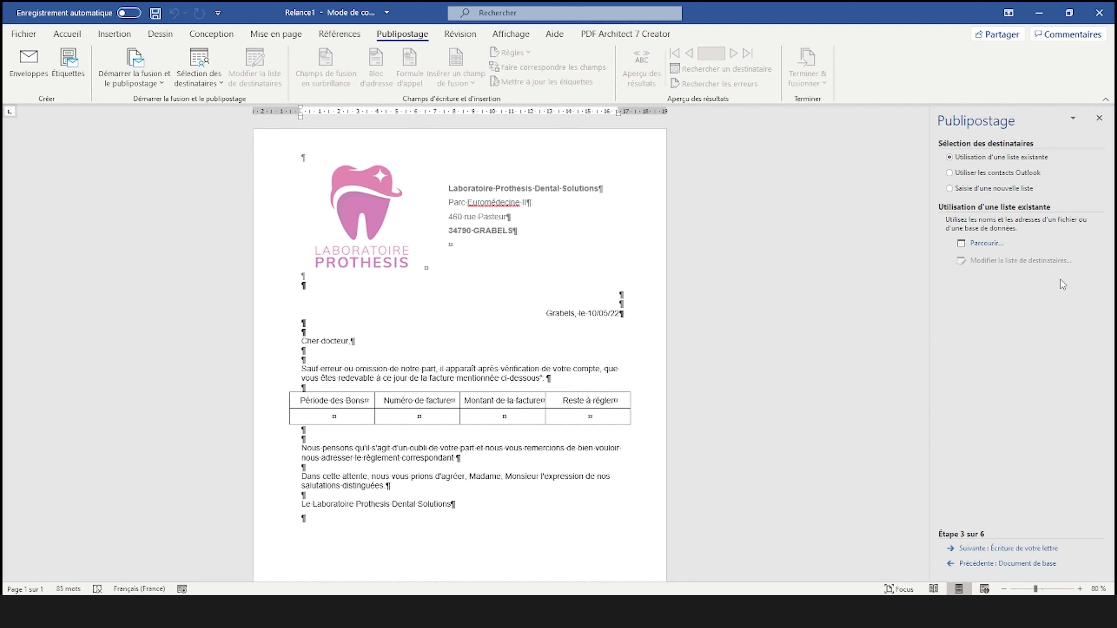
# Step: Use the Factures définitives$ table of Publipostage des relances.xlsx from Téléchargements as the recipient list, keeping all recipients
pyautogui.click(986, 243)
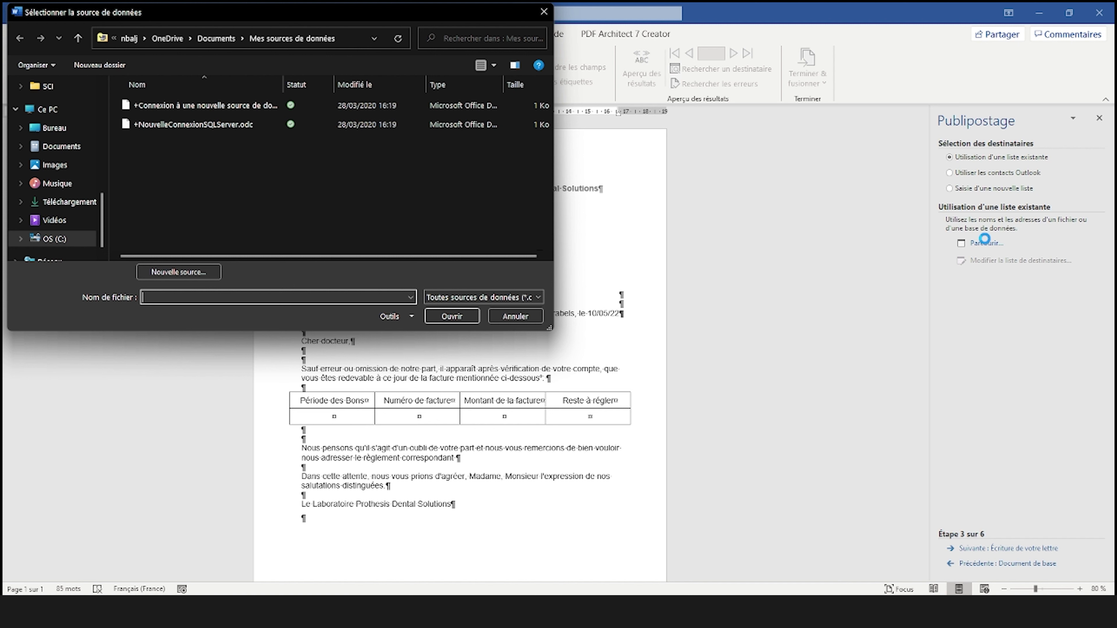
pyautogui.scroll(10, 56, 130)
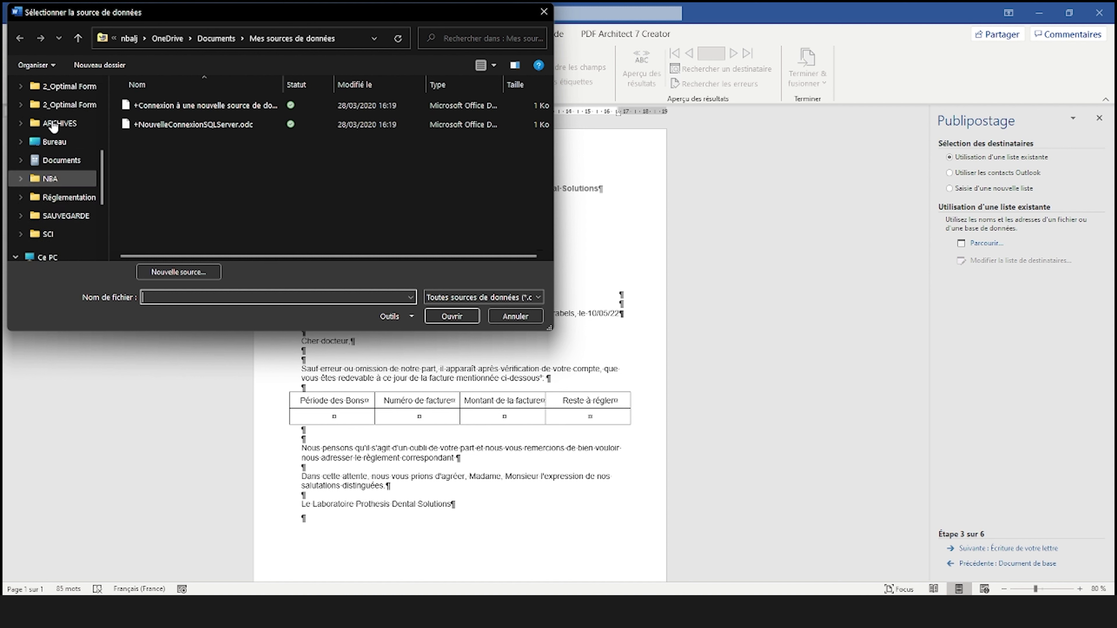
pyautogui.scroll(4, 56, 132)
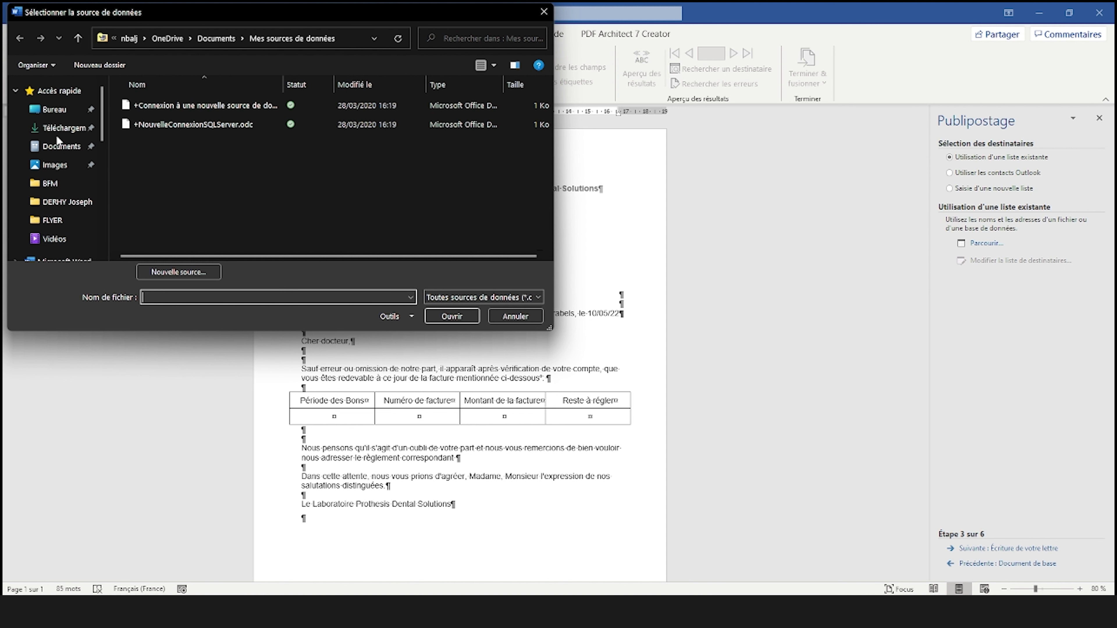
pyautogui.click(58, 132)
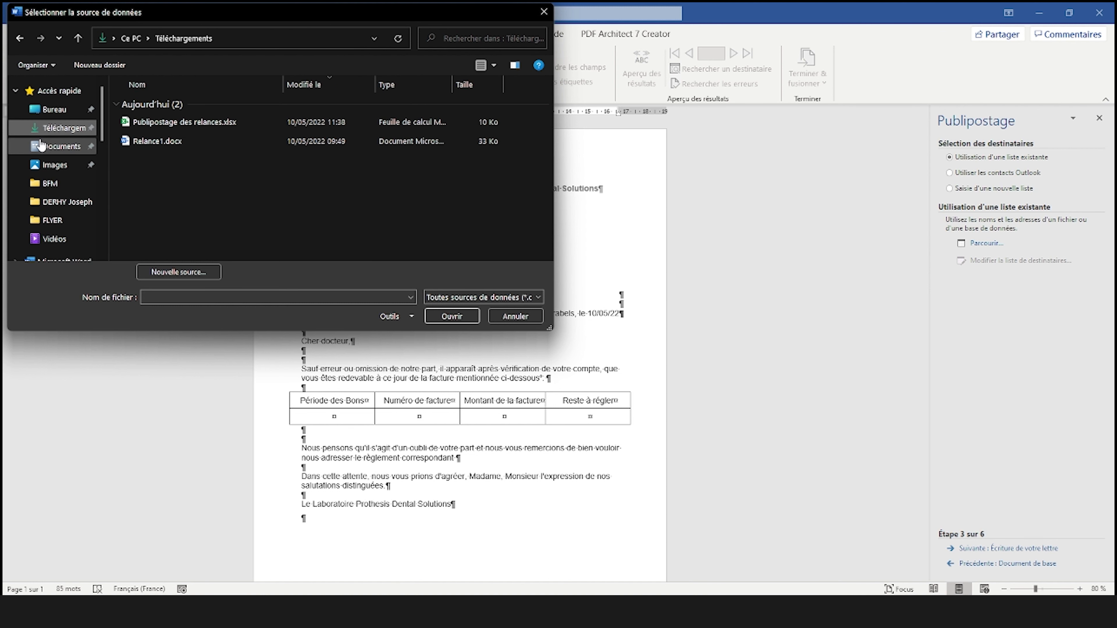
pyautogui.doubleClick(158, 122)
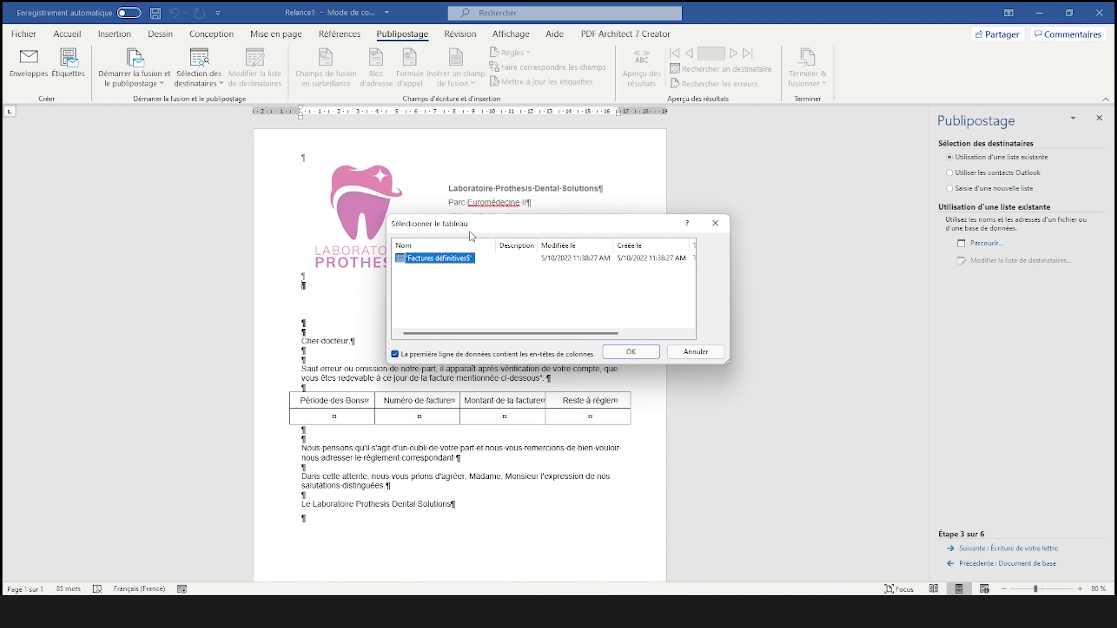
pyautogui.click(640, 352)
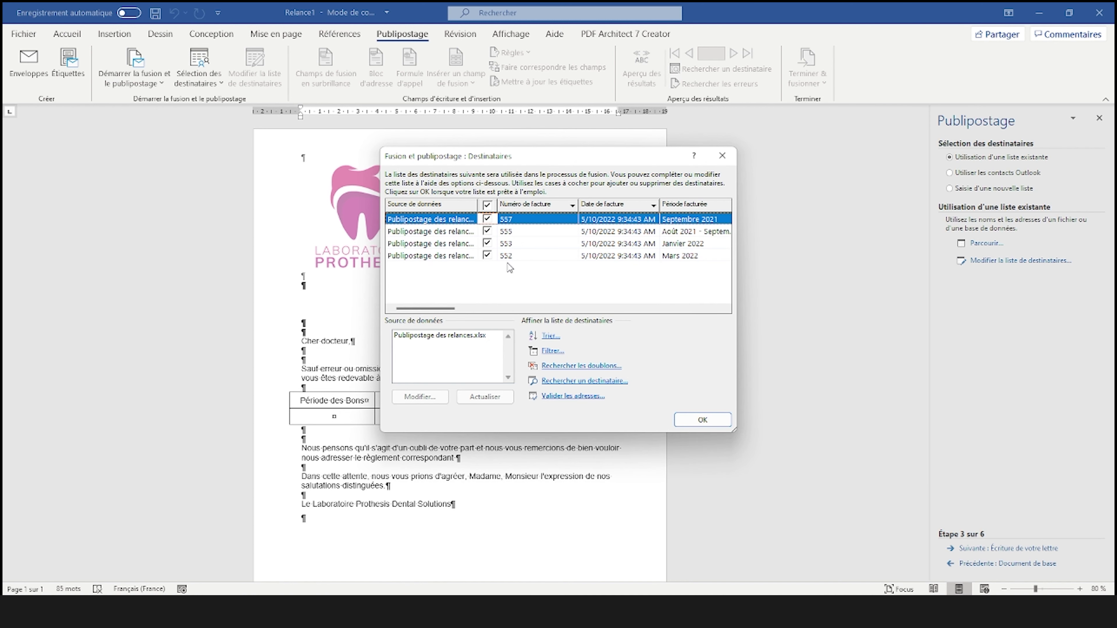
pyautogui.click(703, 422)
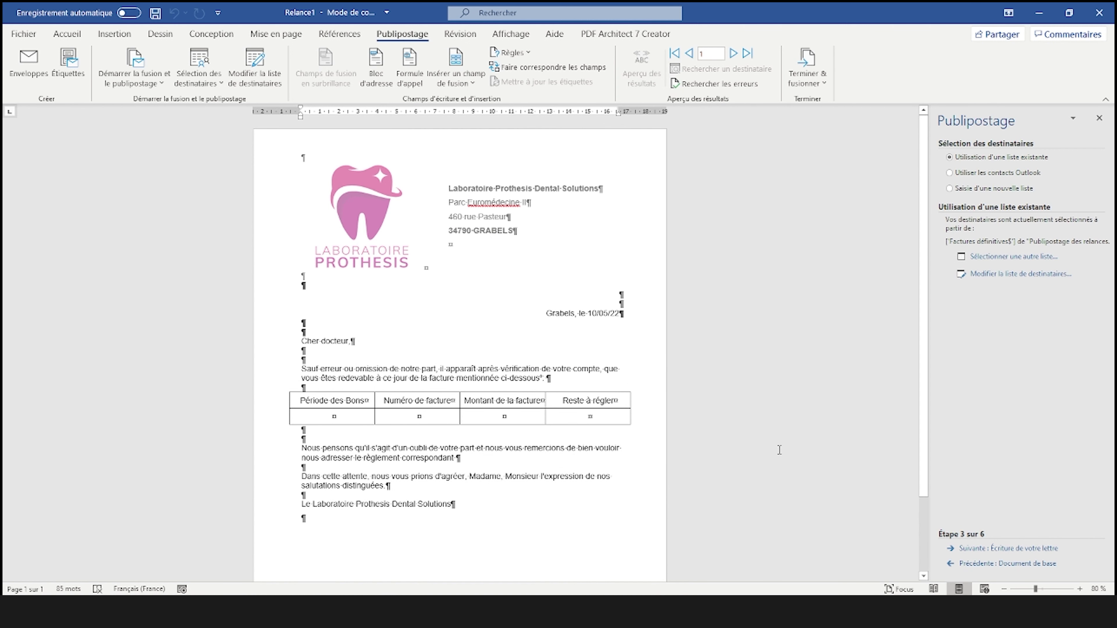
# Step: Insert the merge fields Nom client facturation, Adresse facturation 4, Code postal facturation and Ville facturation in the empty paragraph above the date
pyautogui.click(1018, 549)
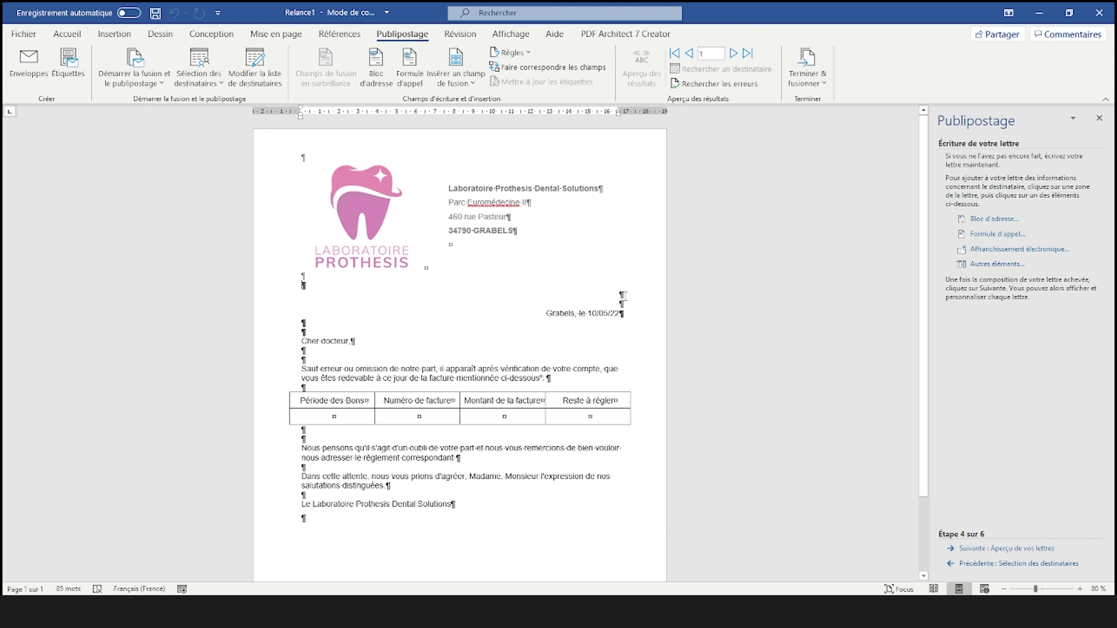
pyautogui.click(621, 293)
pyautogui.click(985, 263)
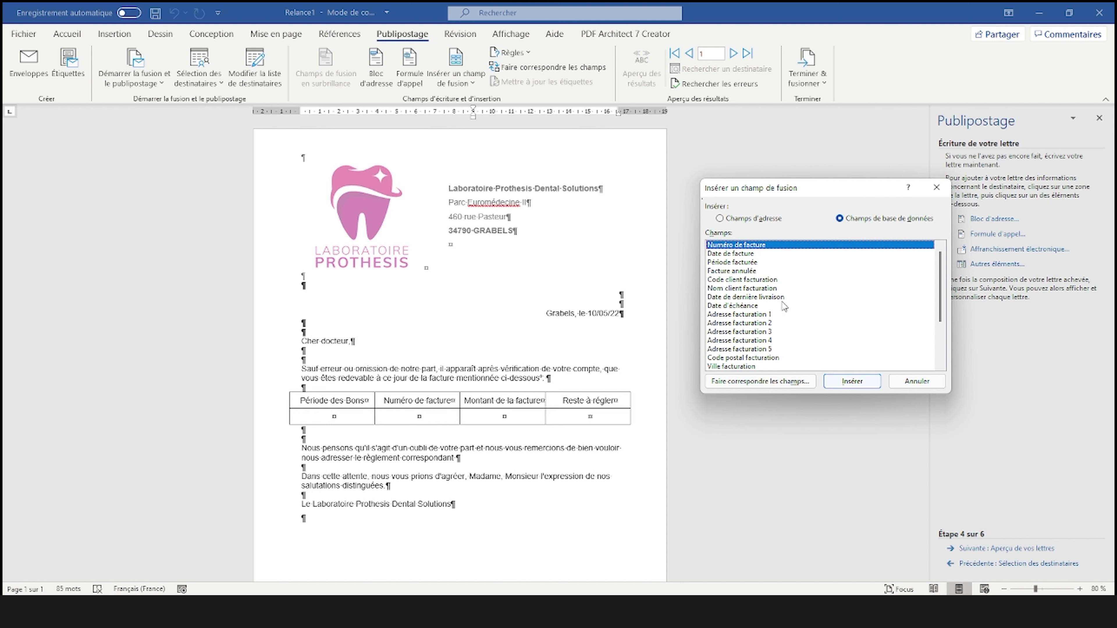
pyautogui.doubleClick(739, 289)
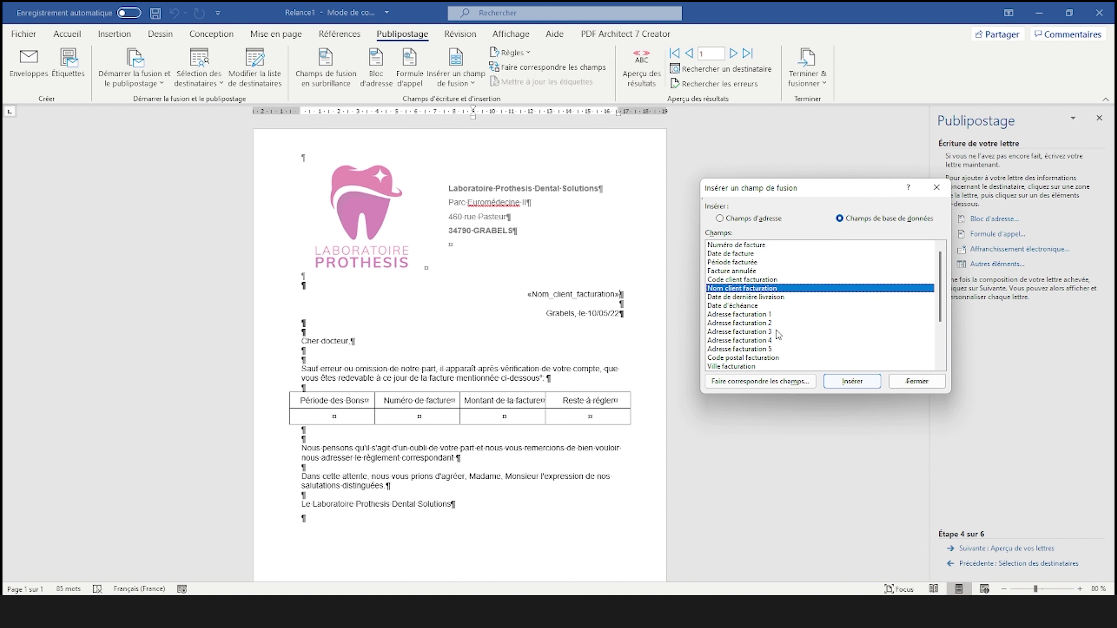
pyautogui.click(751, 341)
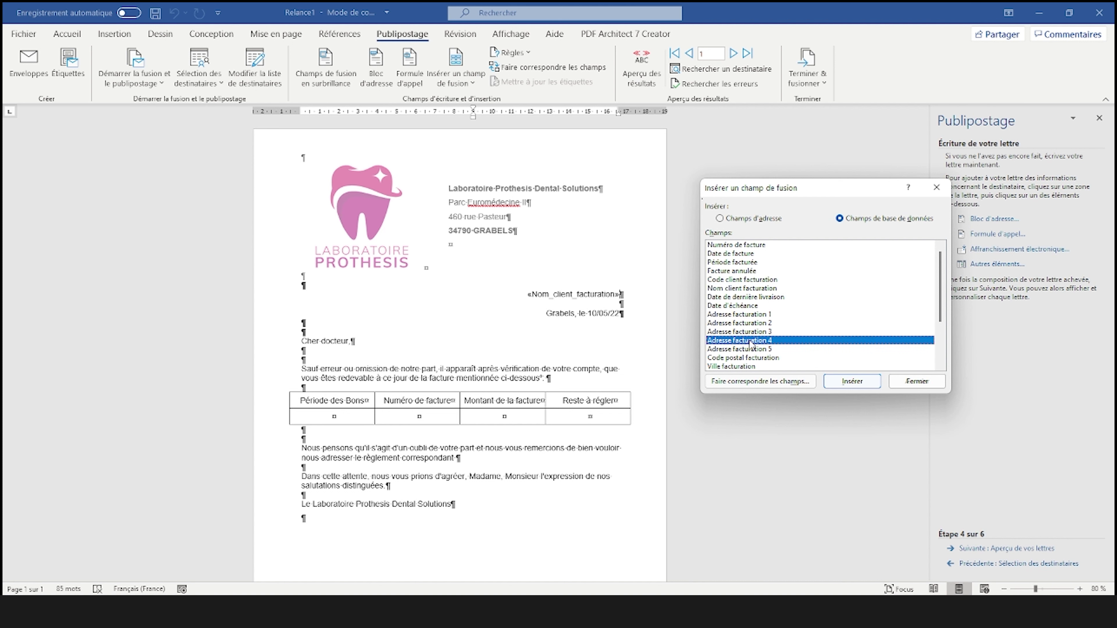
pyautogui.doubleClick(750, 340)
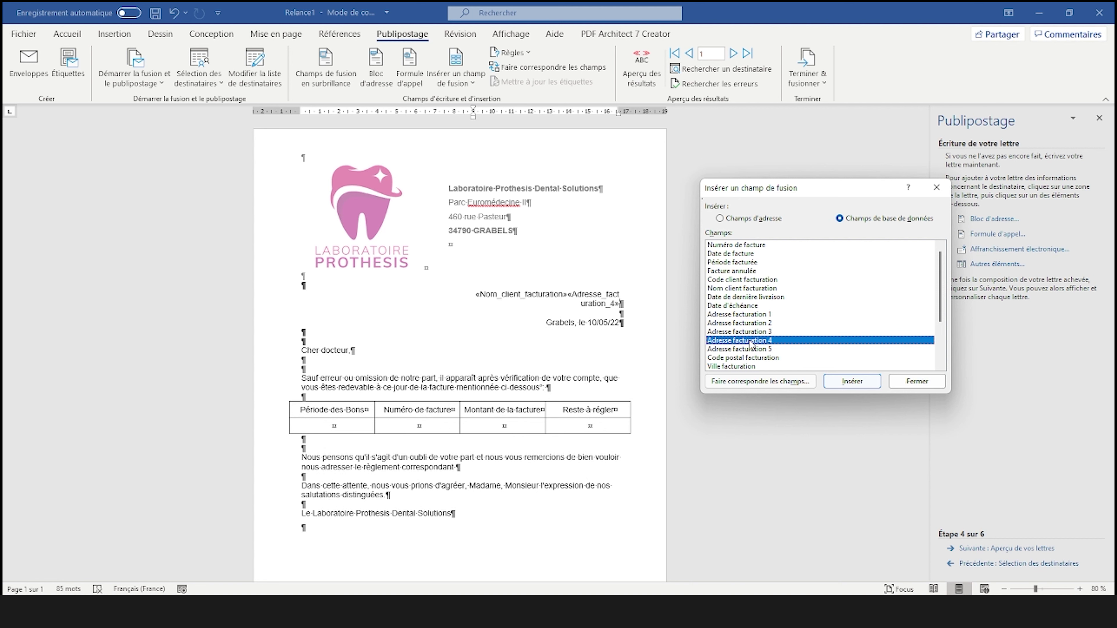
pyautogui.doubleClick(728, 358)
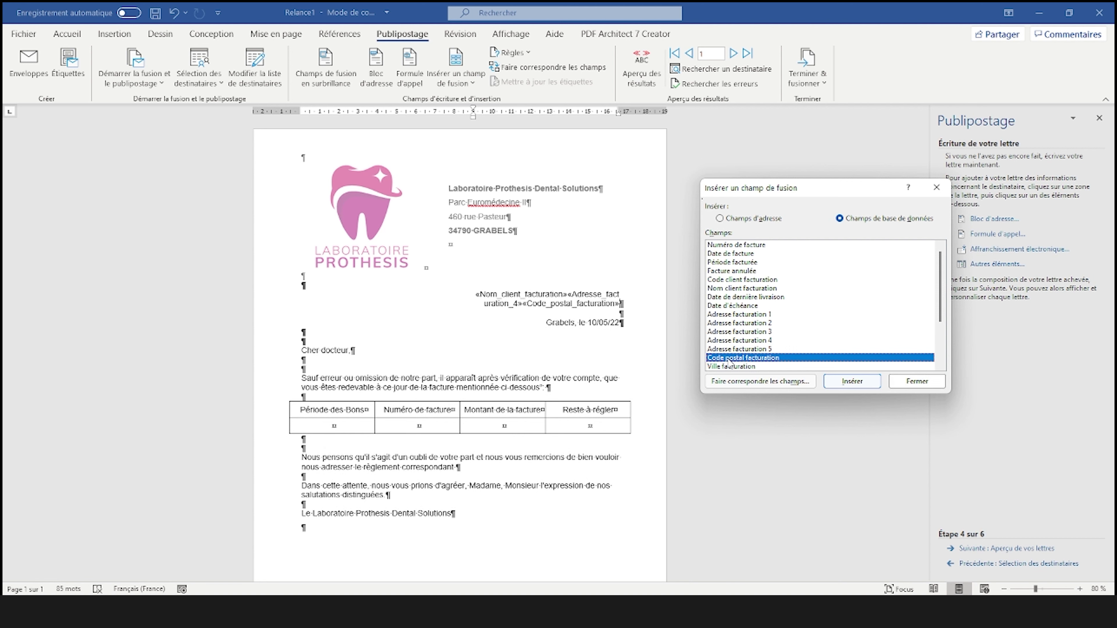
pyautogui.doubleClick(721, 366)
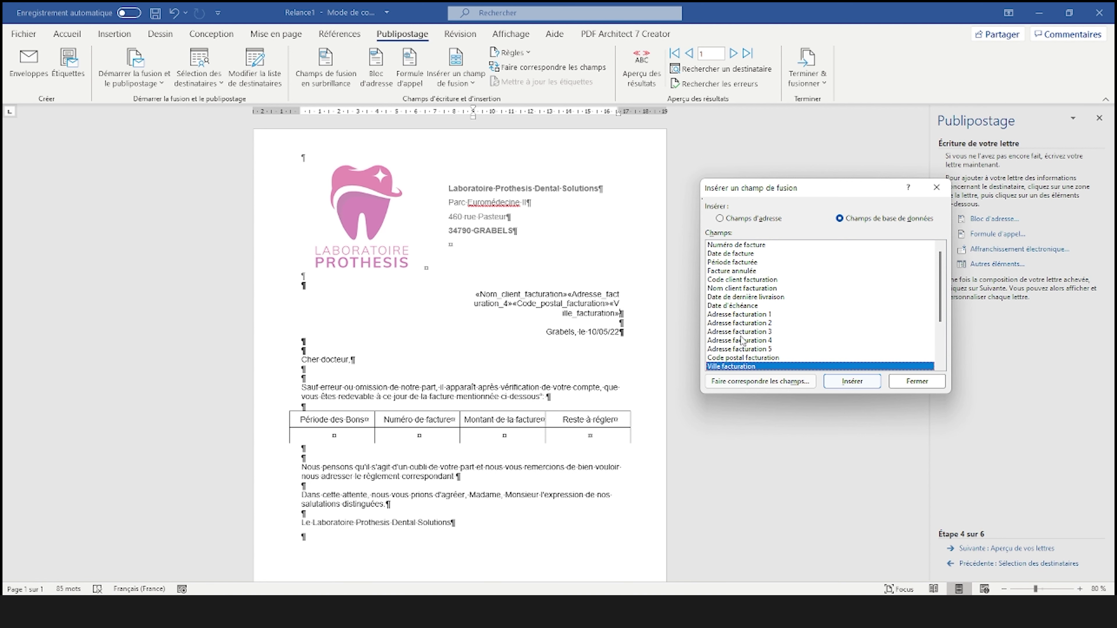
pyautogui.click(919, 381)
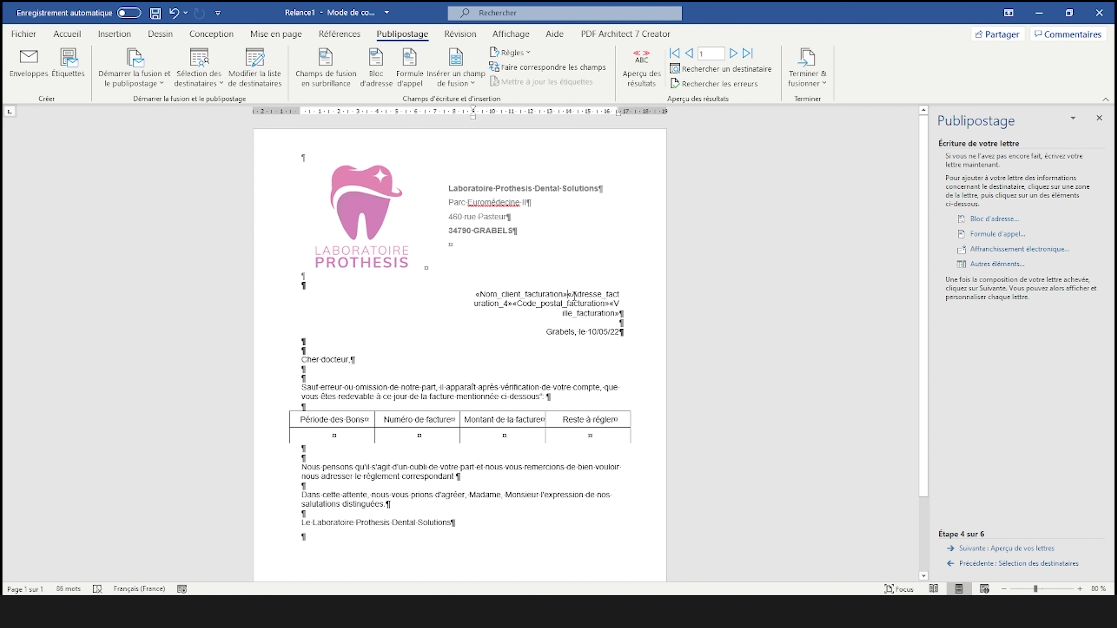
# Step: Put the client name and Adresse facturation 4 on separate lines, with Code postal and Ville together below, separated by a space
pyautogui.press('Return')
pyautogui.click(564, 303)
pyautogui.press('Return')
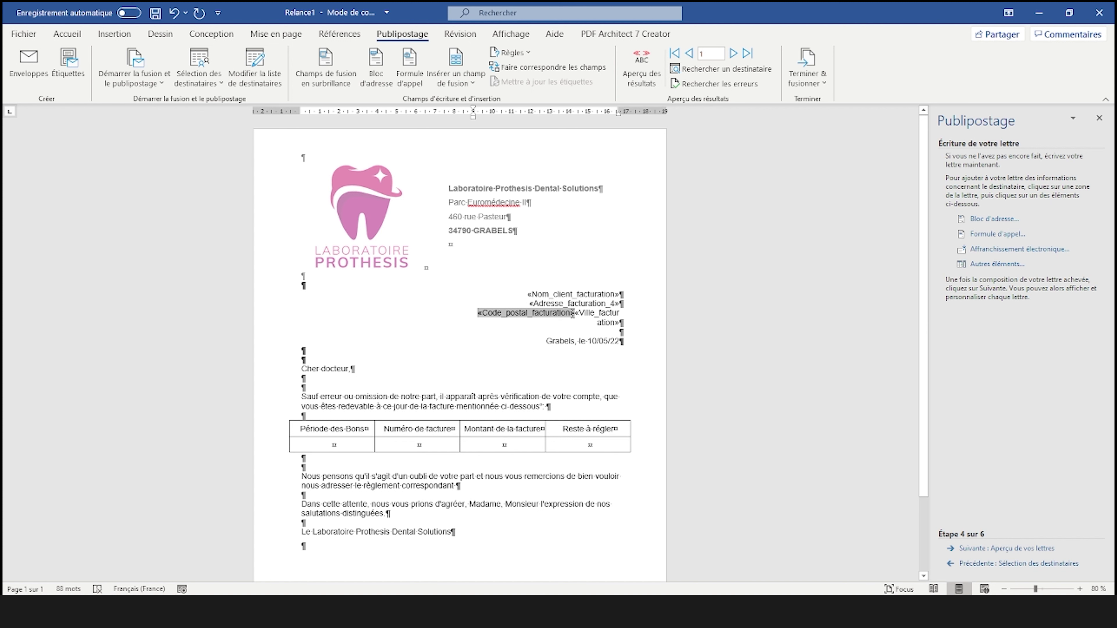
pyautogui.click(577, 312)
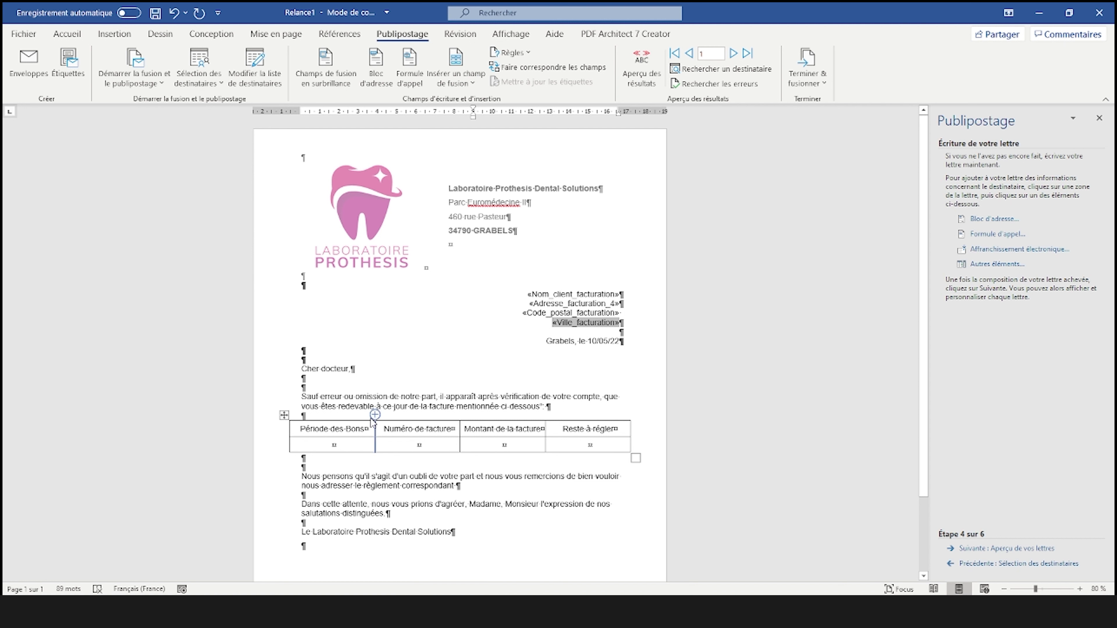
# Step: Insert the merge fields Période facturée under Période des Bons and Numéro de facture under Numéro de facture in the invoice table
pyautogui.click(338, 444)
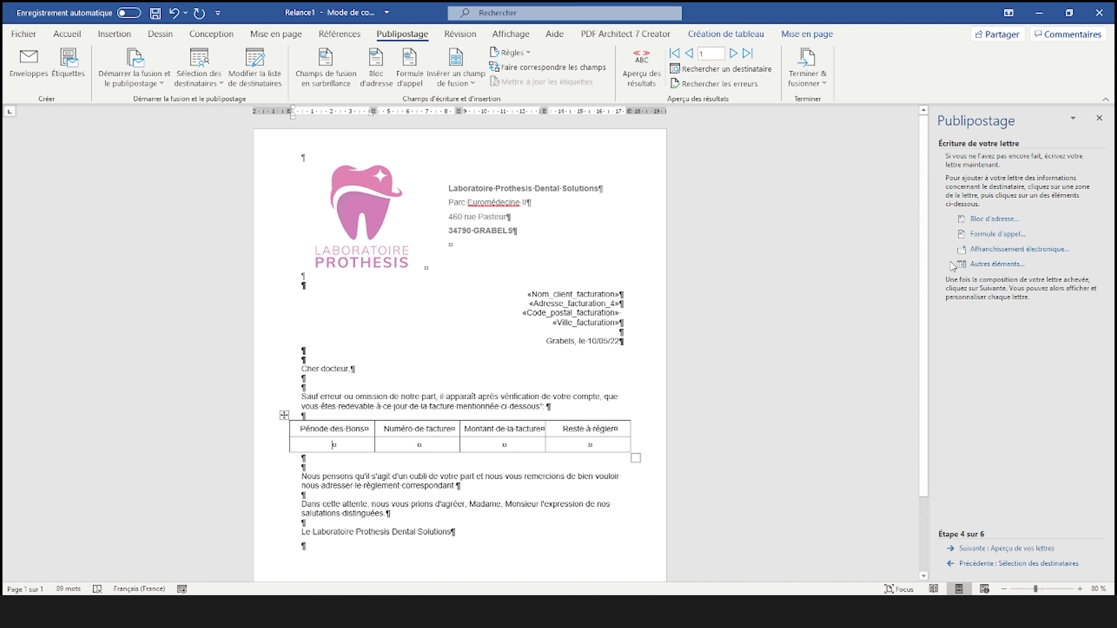
pyautogui.click(977, 264)
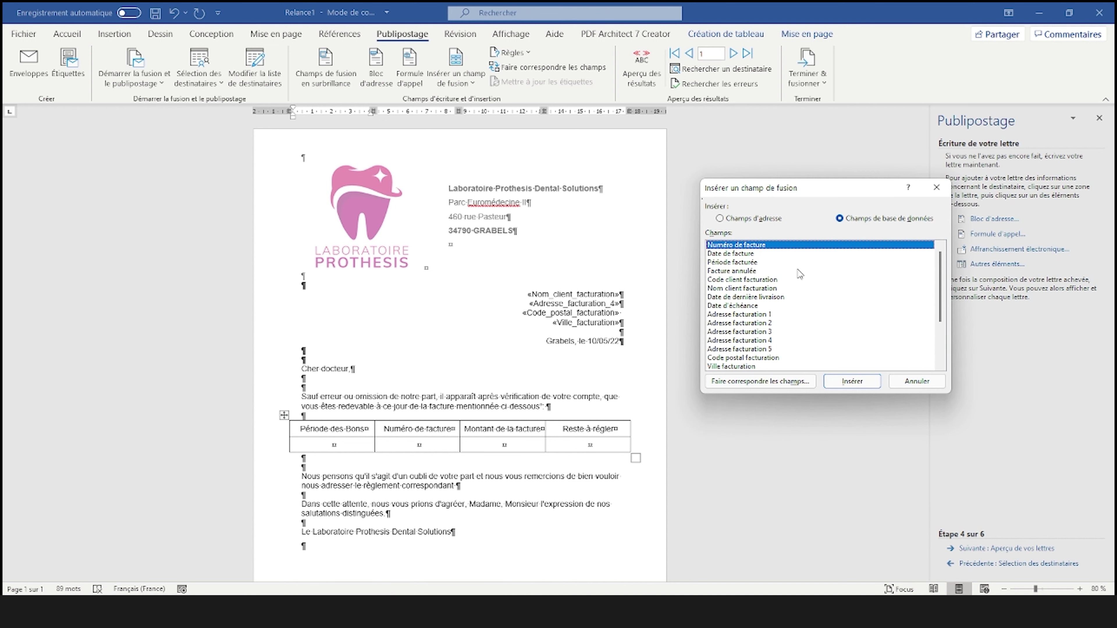
pyautogui.scroll(-1, 806, 302)
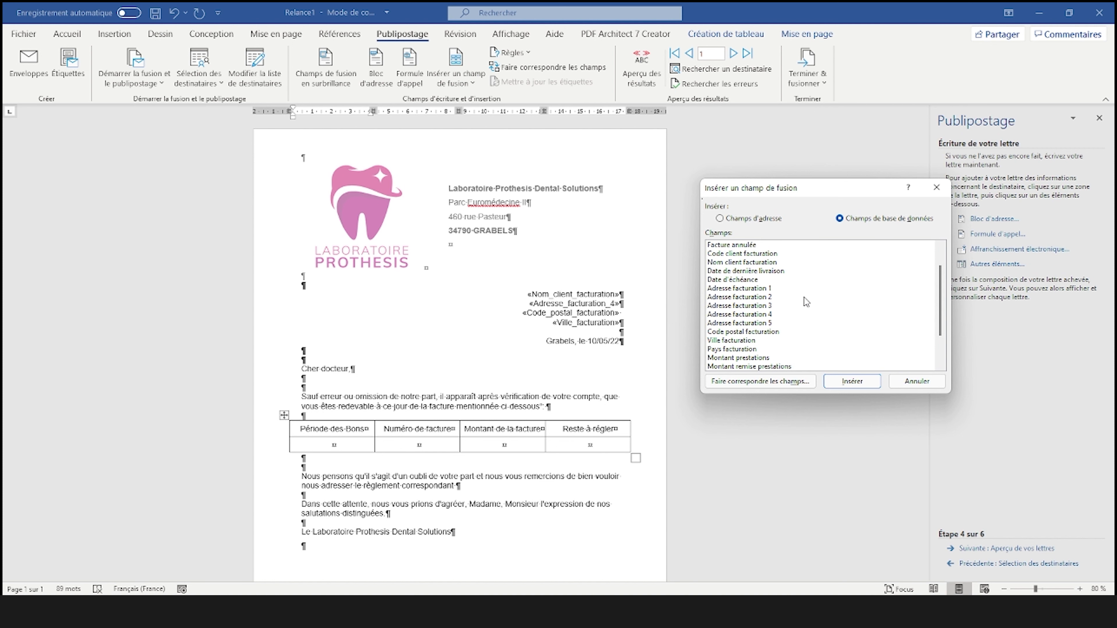
pyautogui.scroll(1, 804, 300)
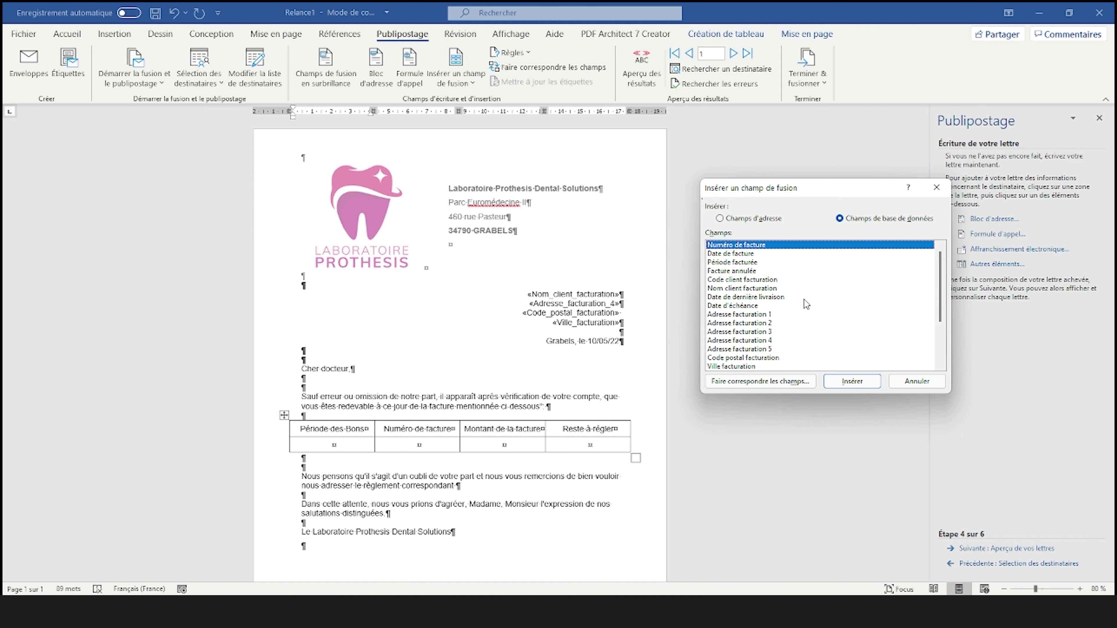
pyautogui.doubleClick(723, 262)
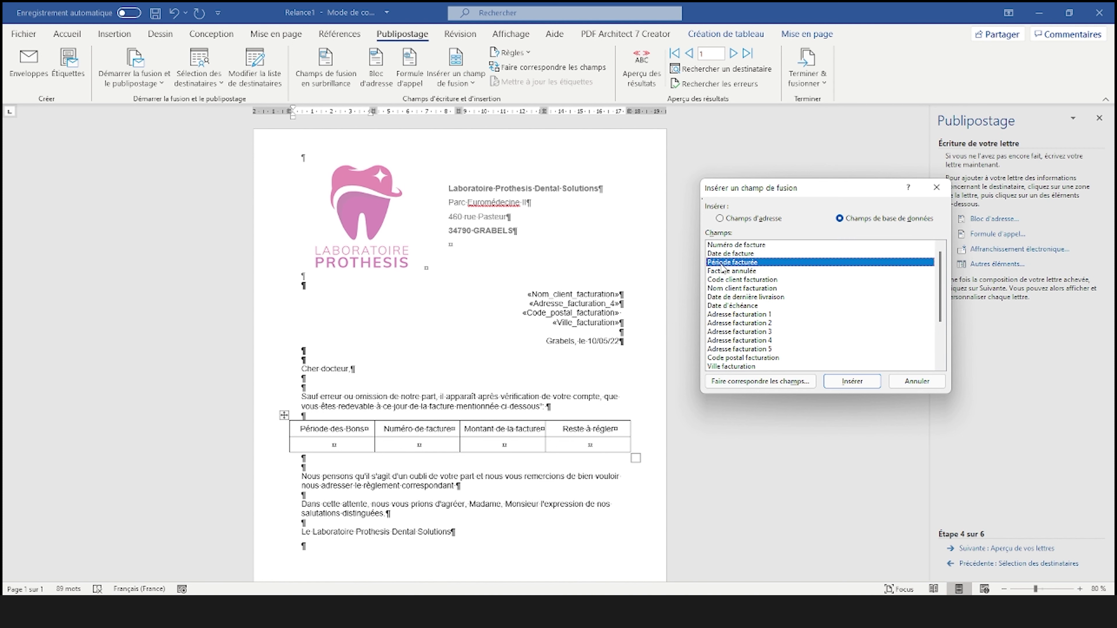
pyautogui.click(914, 382)
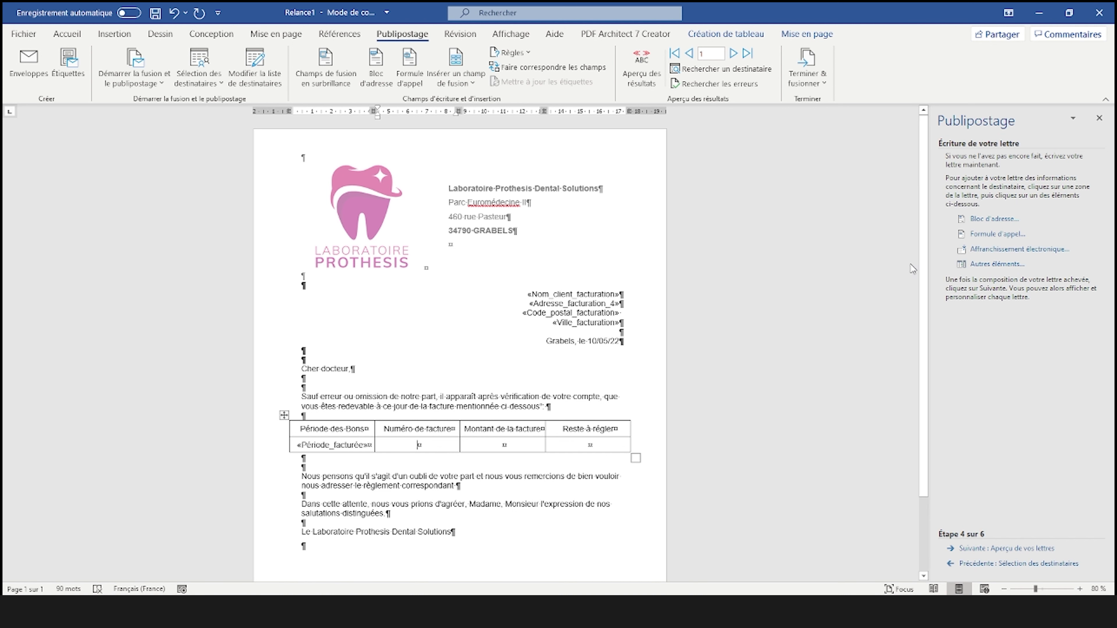
pyautogui.click(975, 265)
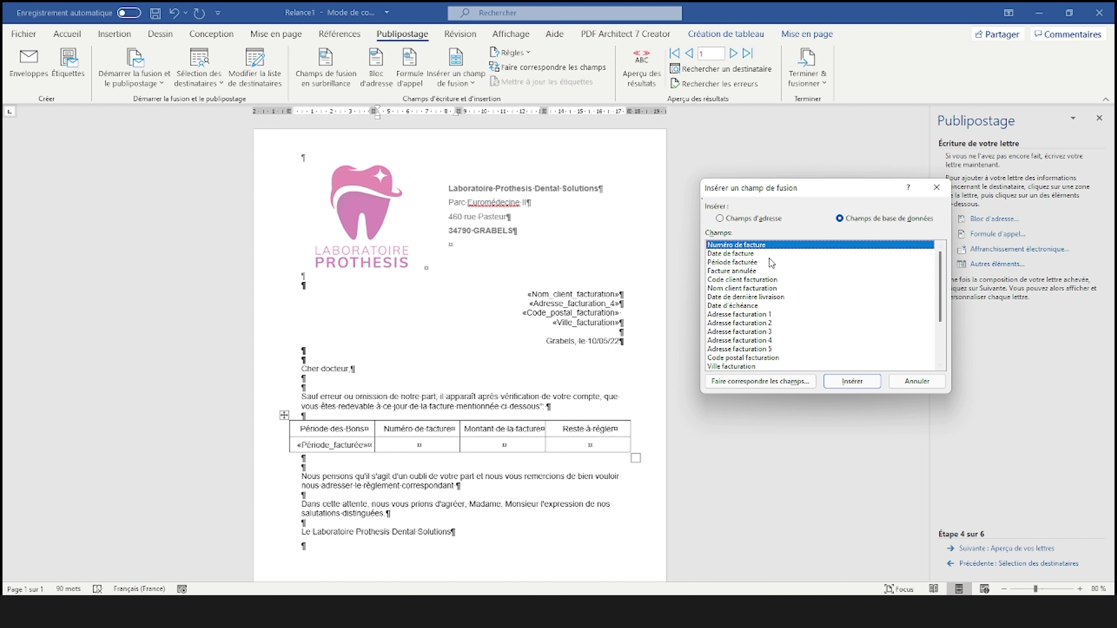
pyautogui.doubleClick(737, 247)
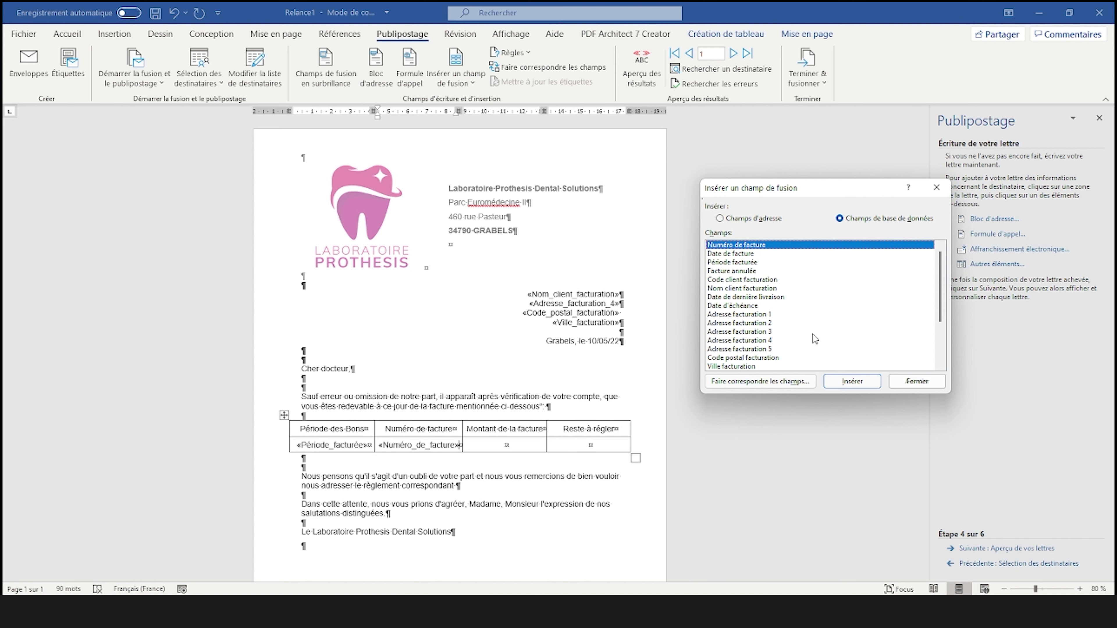
pyautogui.click(916, 382)
# Step: Insert the merge field Montant facture followed by a € sign in the cell below Montant de la facture
pyautogui.click(533, 446)
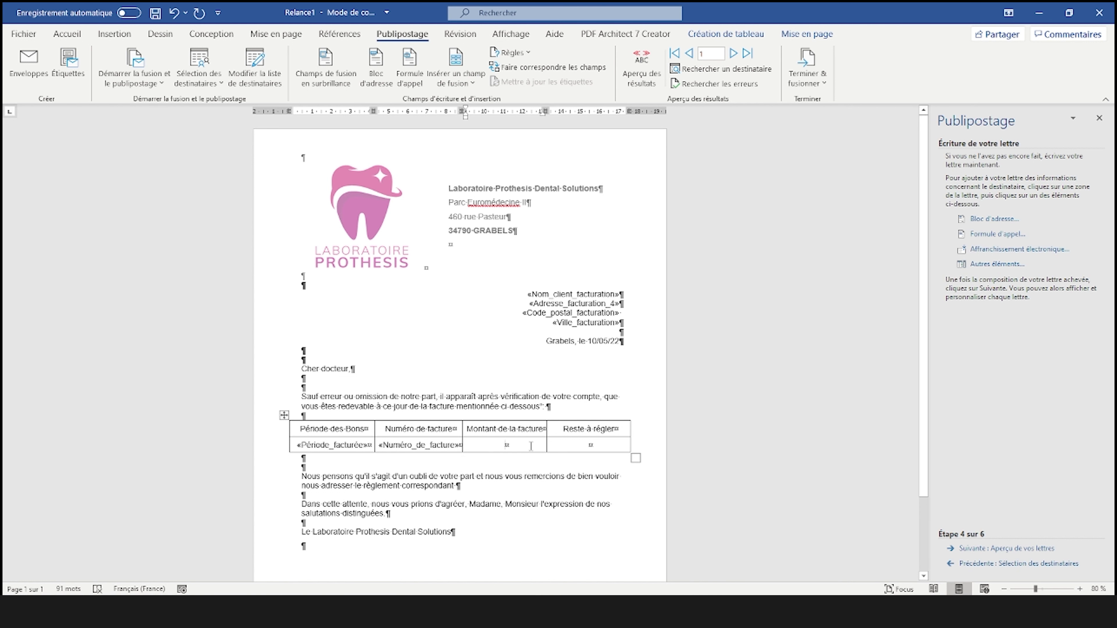
pyautogui.click(996, 263)
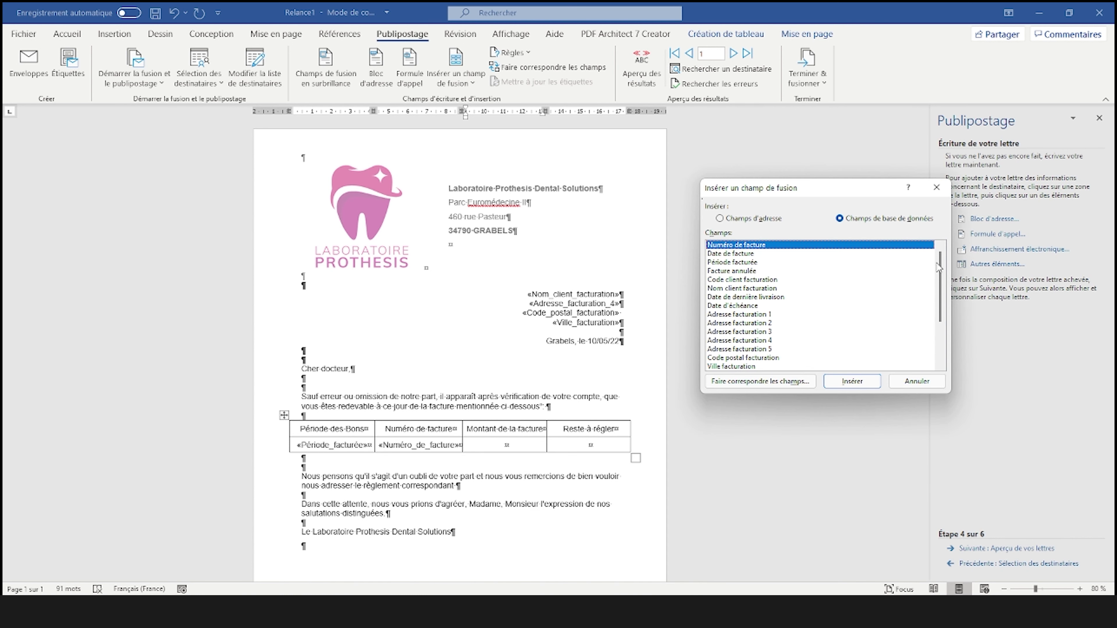
pyautogui.scroll(-3, 805, 313)
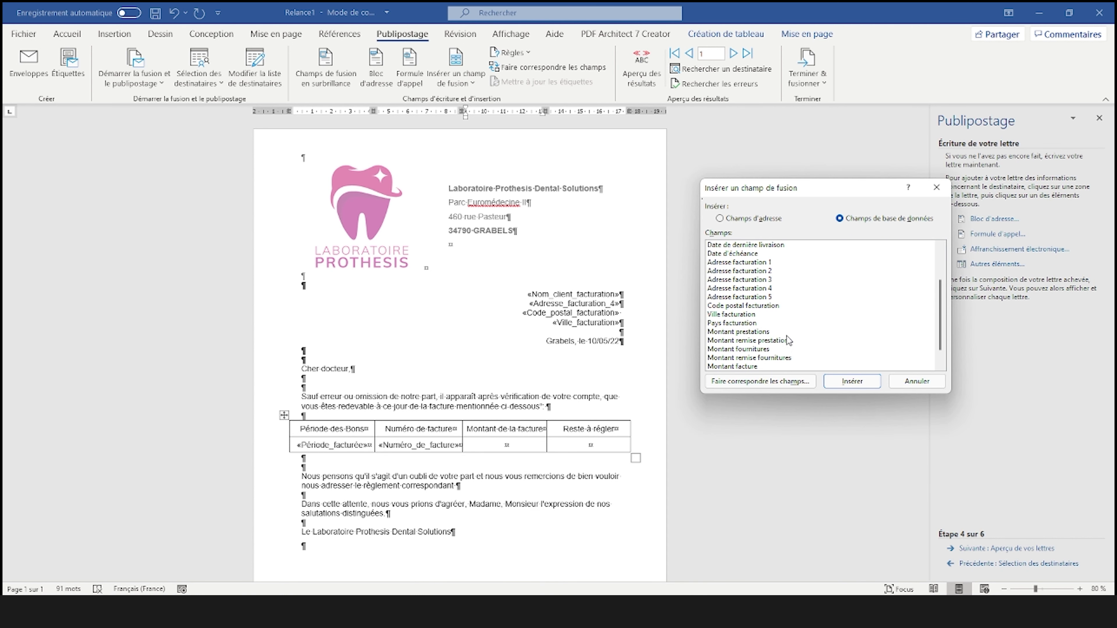
pyautogui.click(743, 367)
pyautogui.doubleClick(743, 370)
pyautogui.click(915, 381)
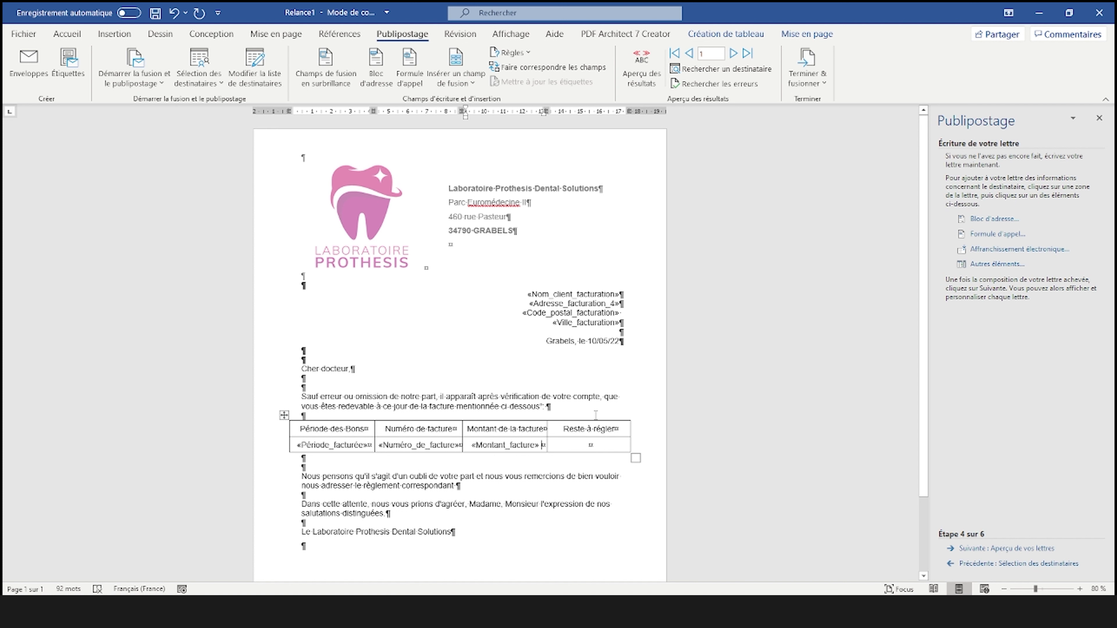
pyautogui.write('€')
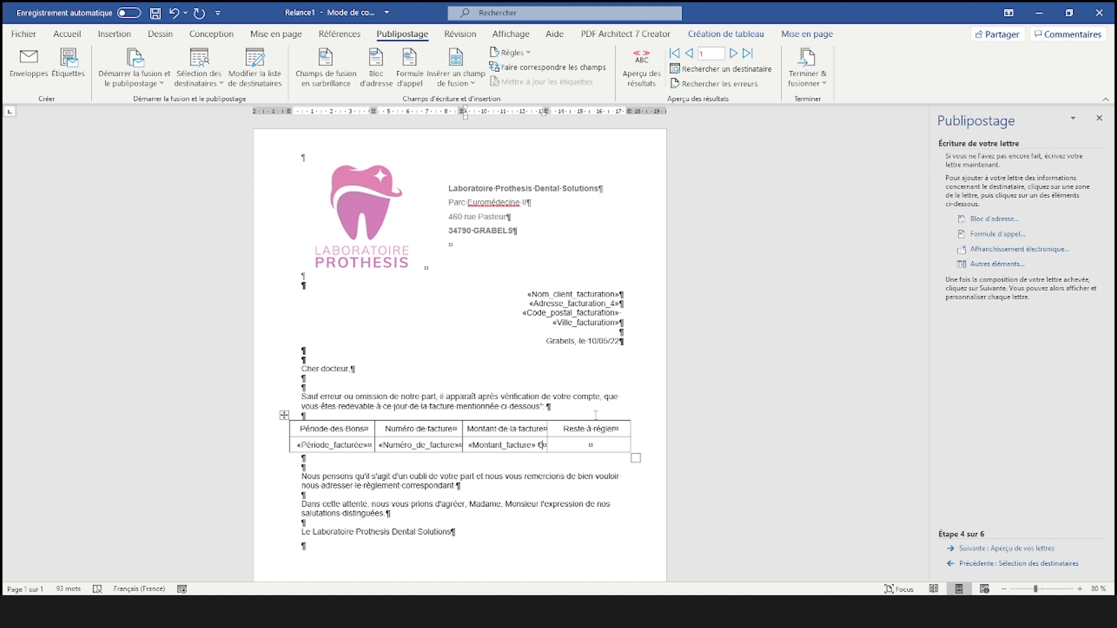
# Step: Insert the merge field Reste à régler followed by a € sign in the last empty cell of the invoice table
pyautogui.click(601, 449)
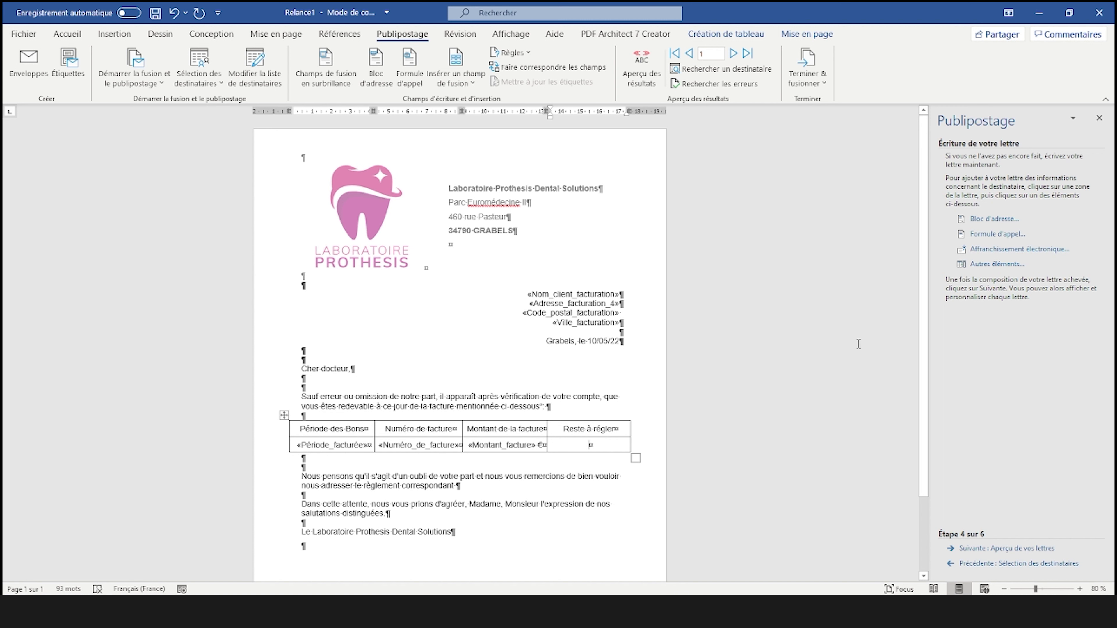
pyautogui.click(992, 264)
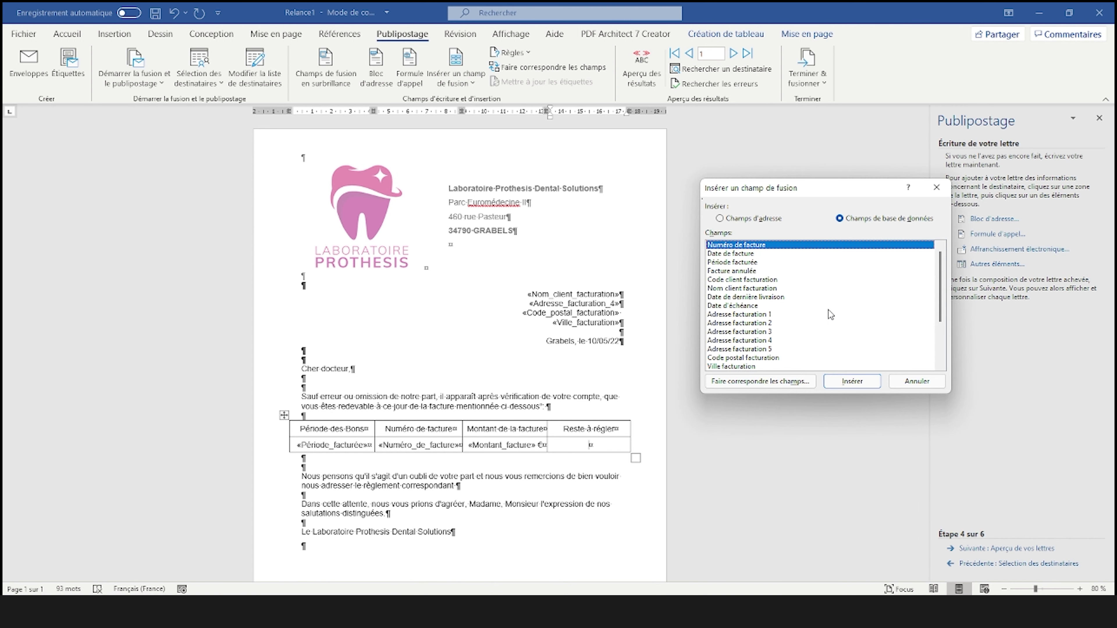
pyautogui.scroll(-3, 828, 310)
pyautogui.doubleClick(744, 359)
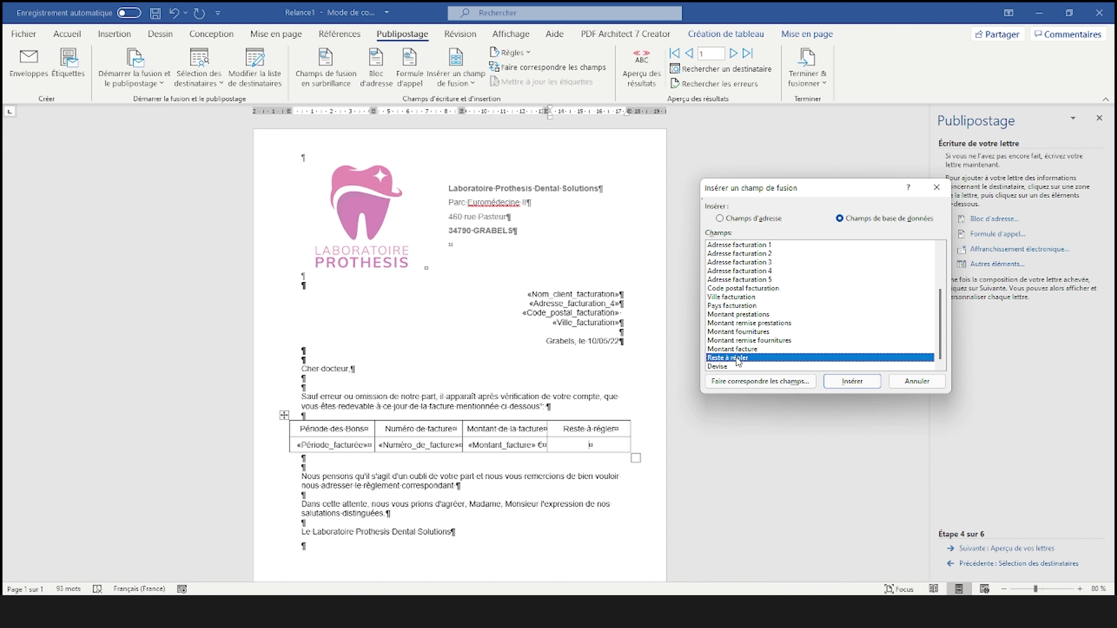
pyautogui.click(916, 383)
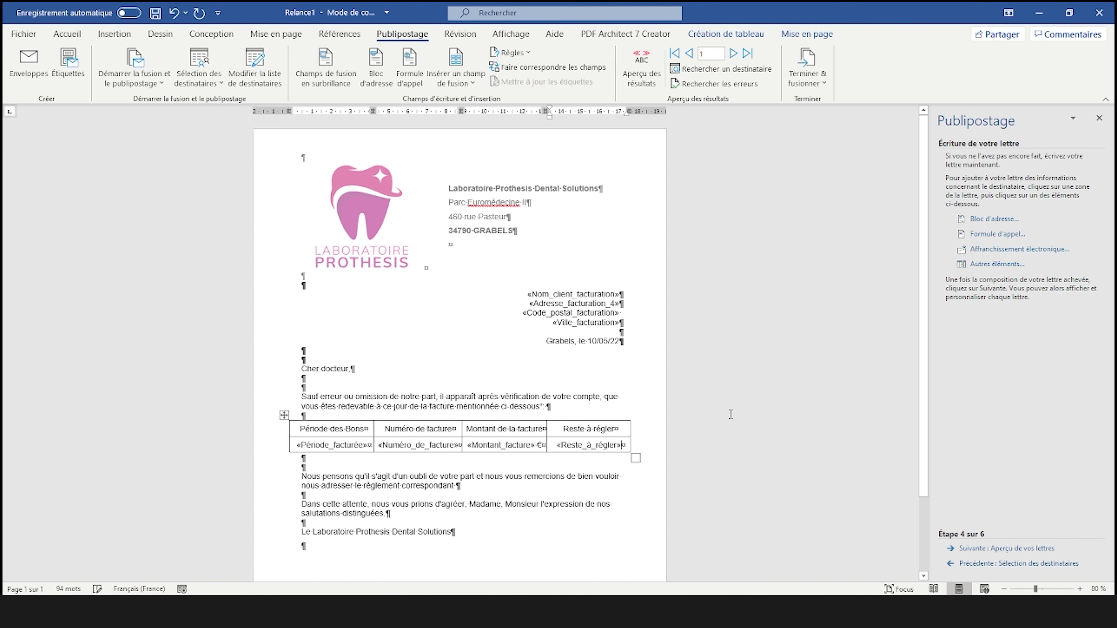
pyautogui.write('€')
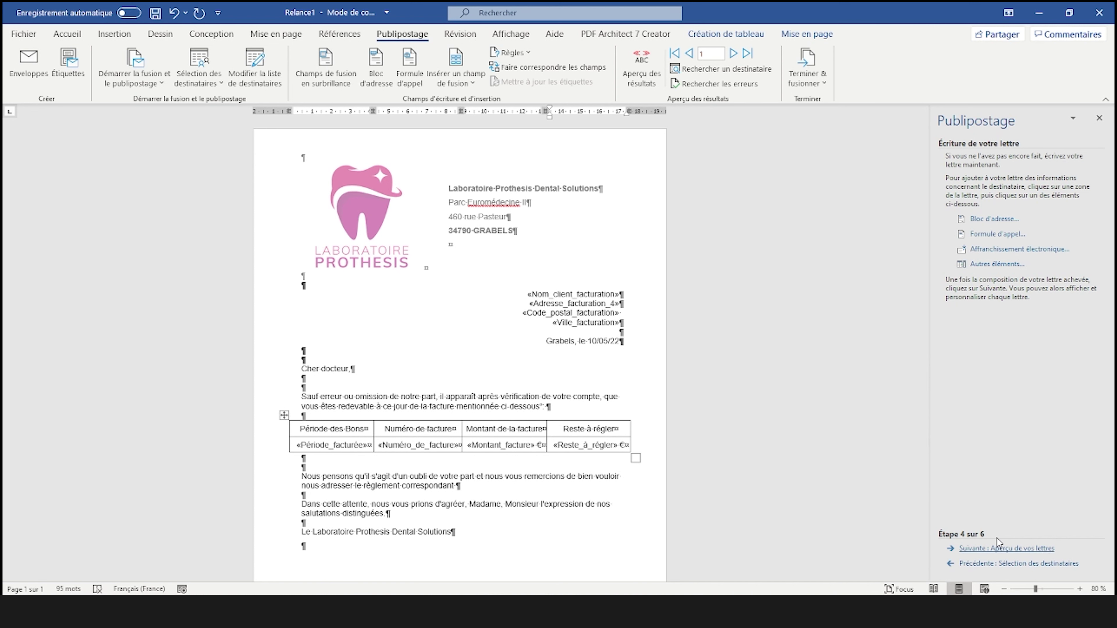
# Step: Preview the letters, complete the wizard and merge all records into a new document of individual letters
pyautogui.click(979, 553)
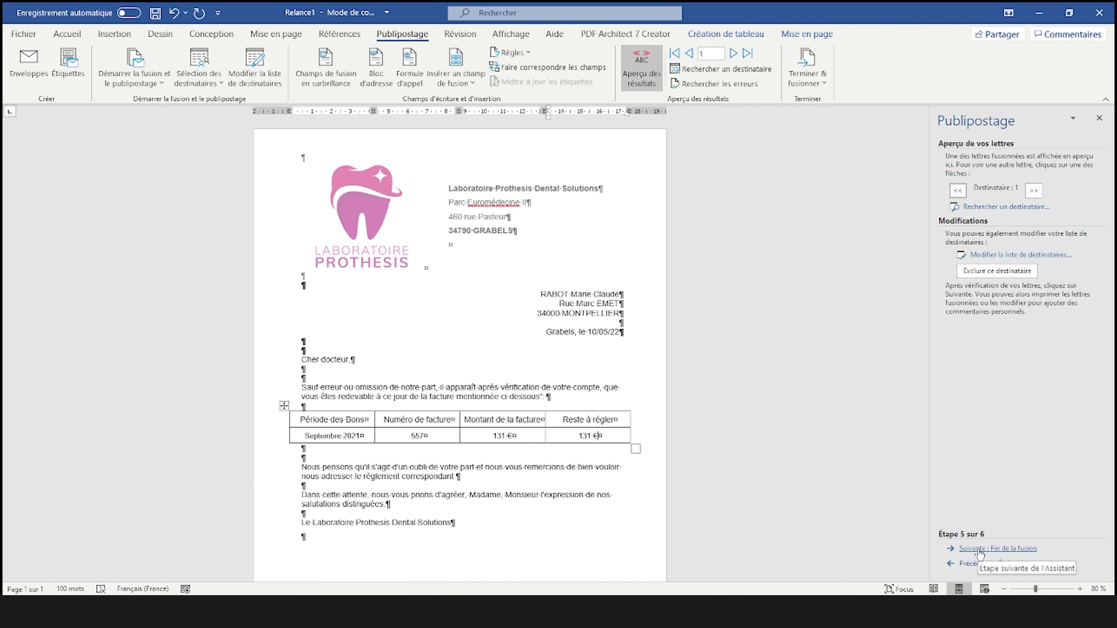
pyautogui.click(979, 550)
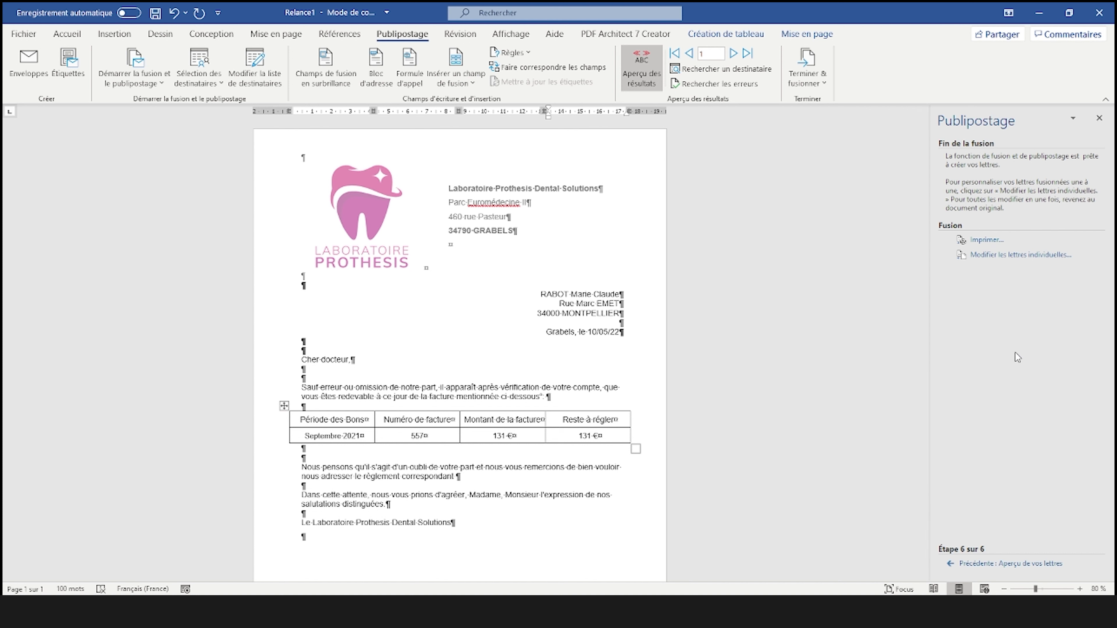
pyautogui.click(997, 260)
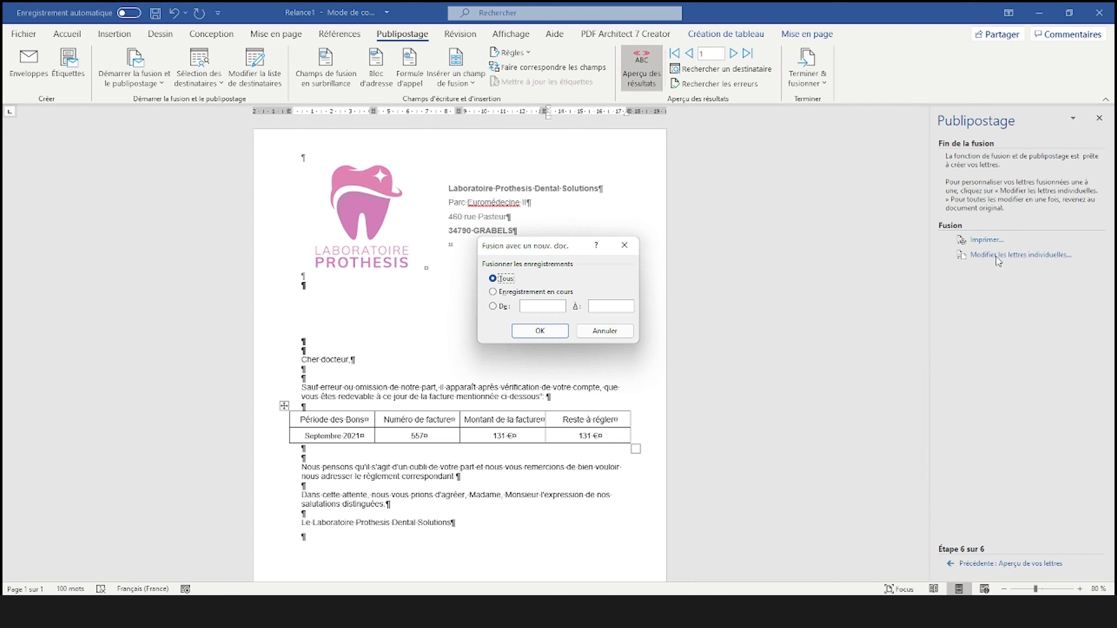
pyautogui.click(530, 334)
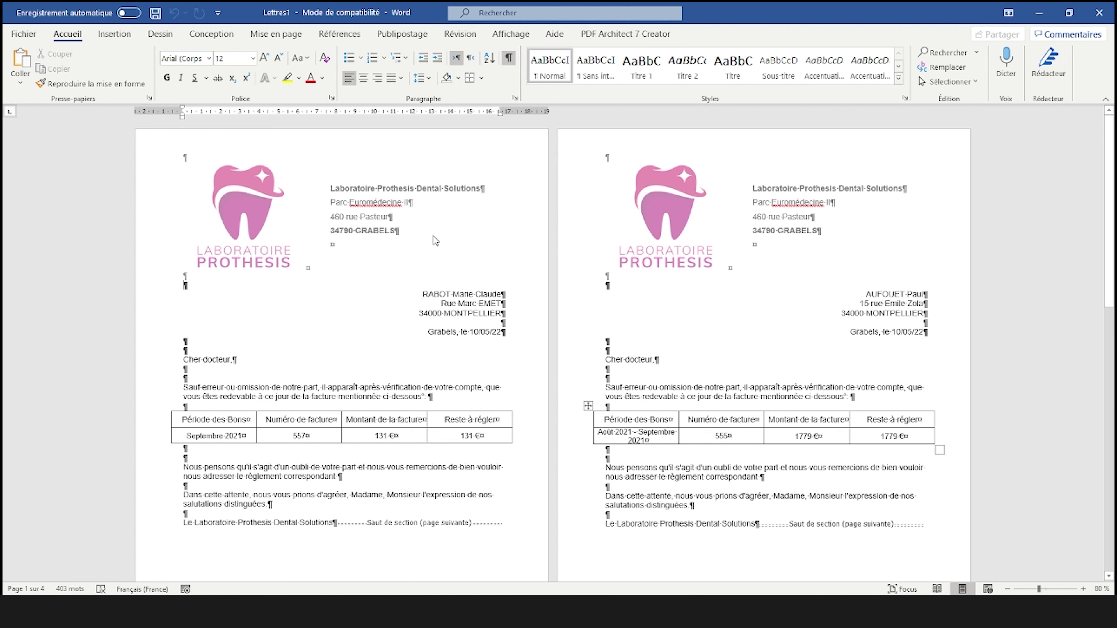
# Step: Check the addresses and invoice tables in all the merged letters and open the document's print preview
pyautogui.scroll(-3, 907, 367)
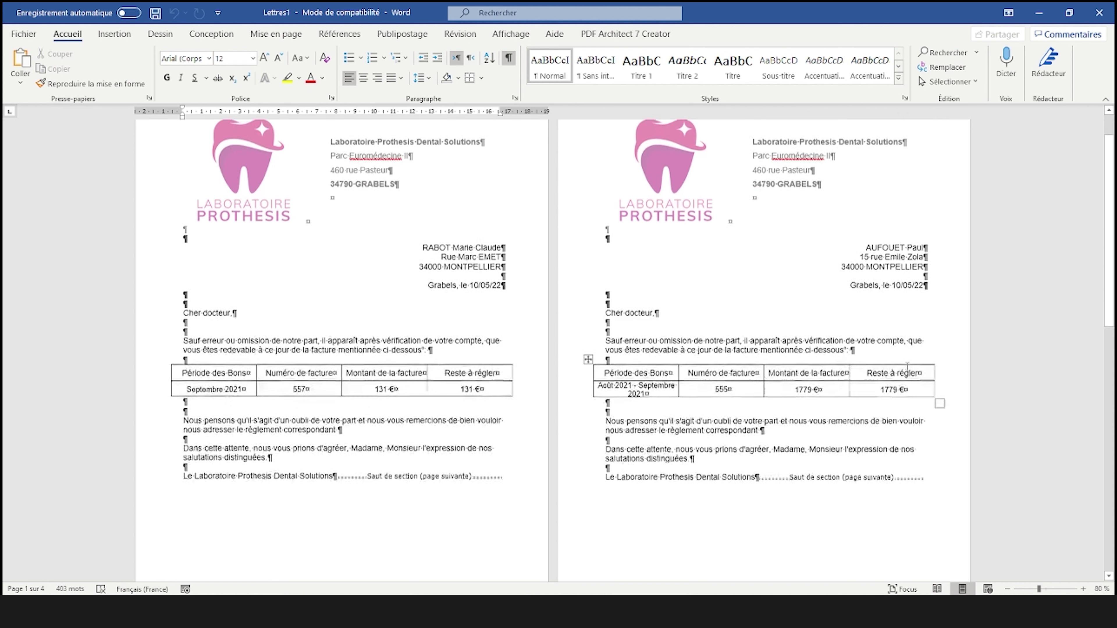
pyautogui.scroll(-3, 907, 367)
pyautogui.scroll(-3, 909, 372)
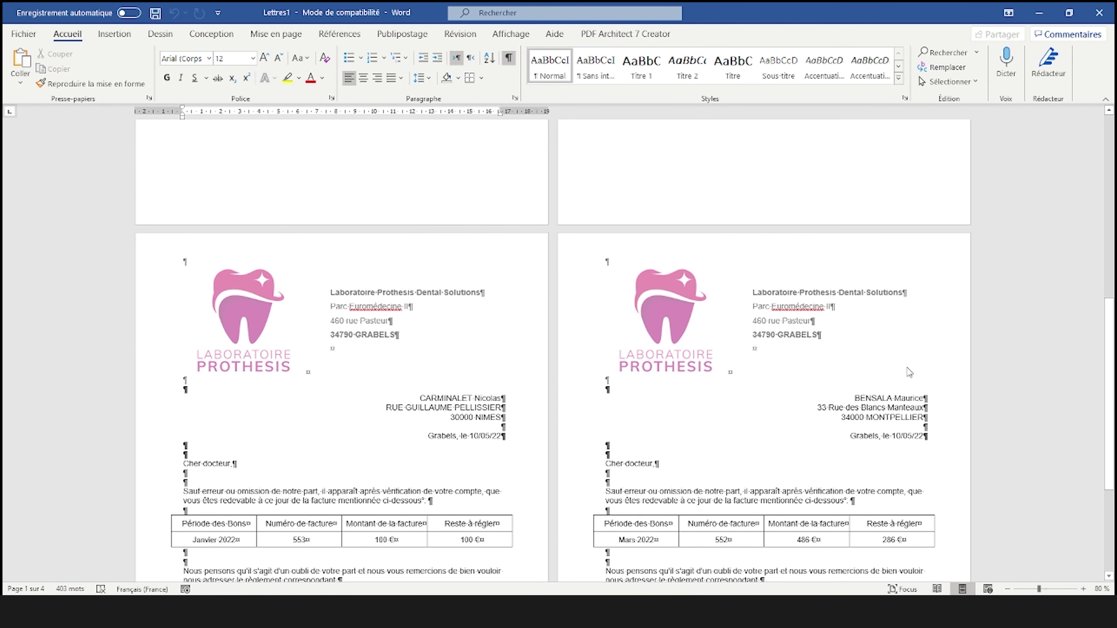
pyautogui.scroll(-2, 909, 372)
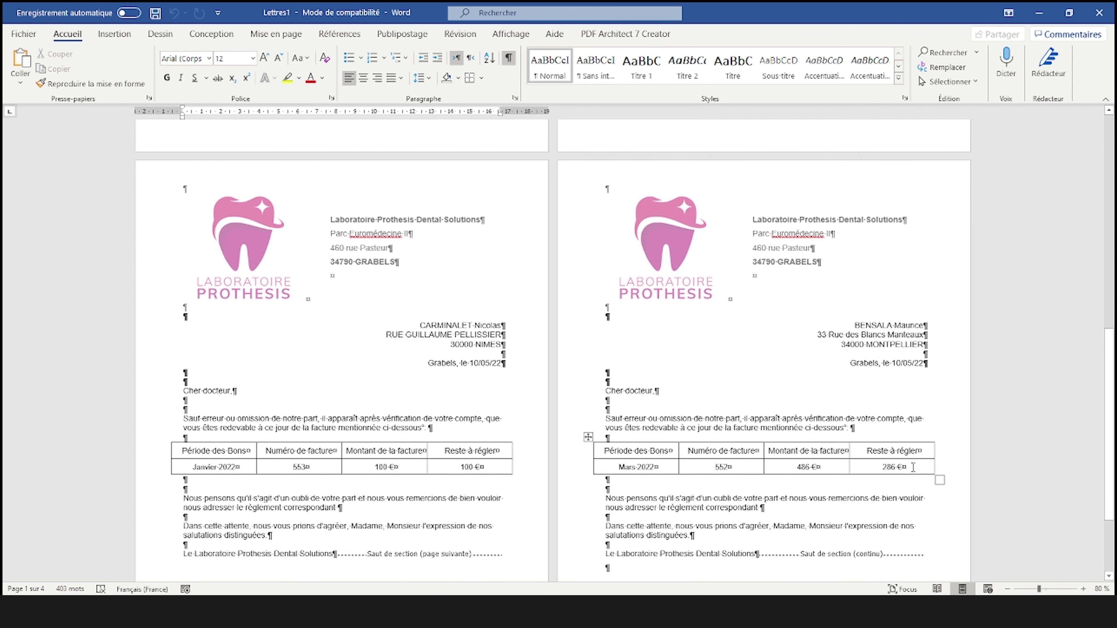
pyautogui.scroll(-10, 929, 466)
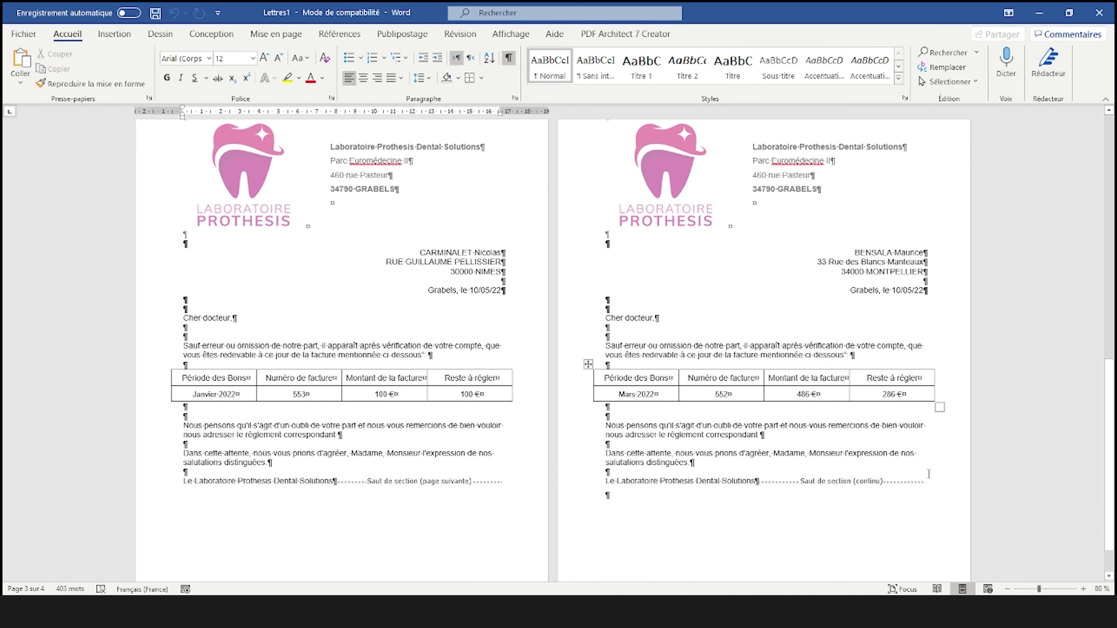
pyautogui.scroll(10, 929, 474)
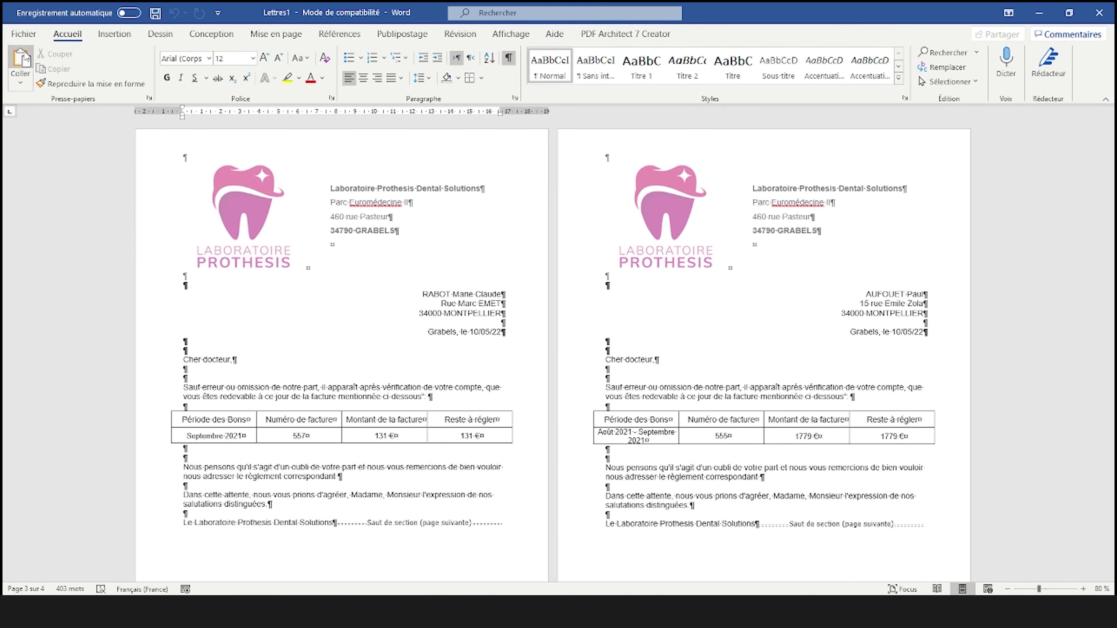
pyautogui.click(14, 36)
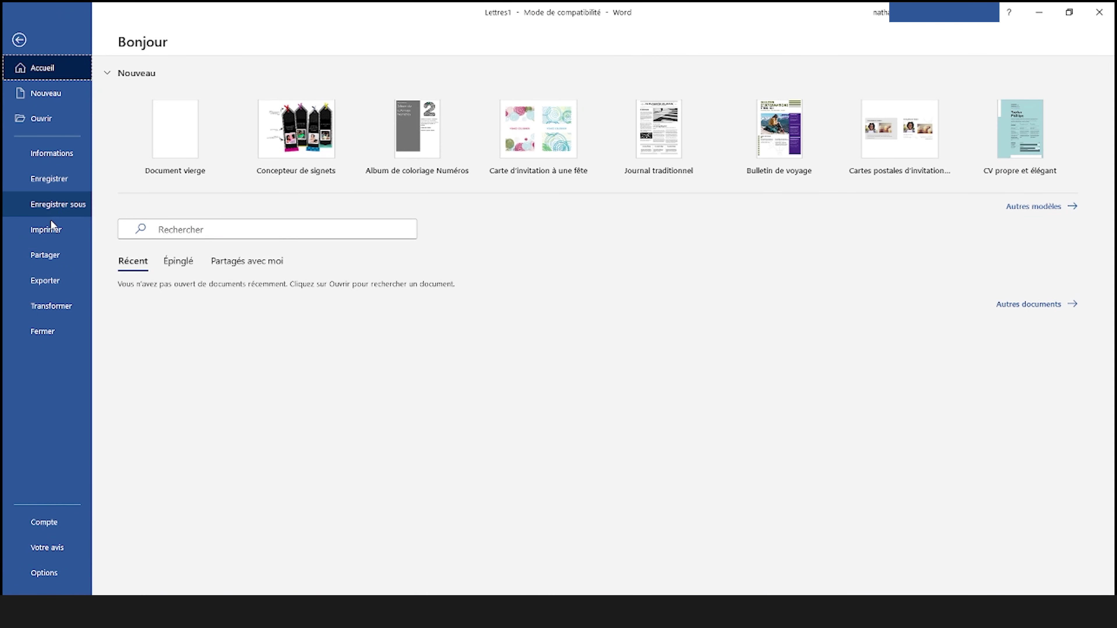
pyautogui.click(59, 229)
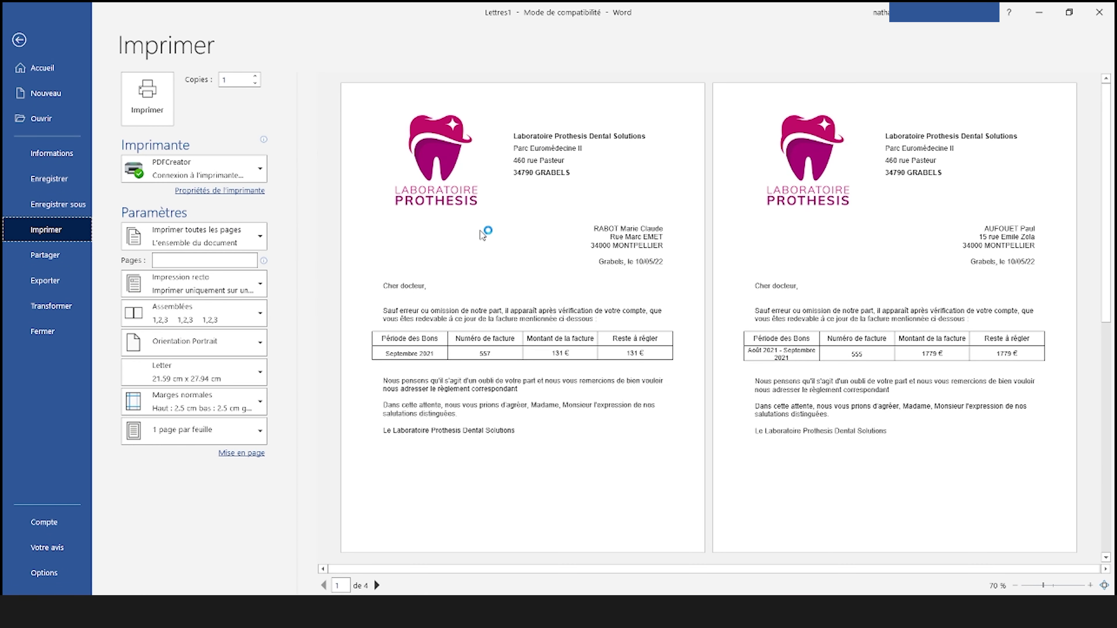